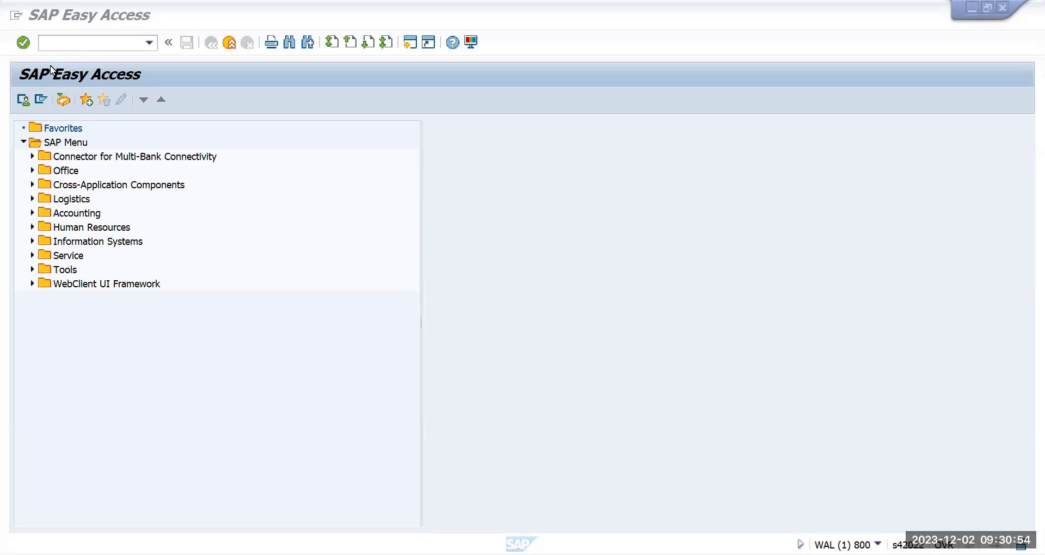
Open the vendor invoice entry transaction FB60
left_click(76, 43)
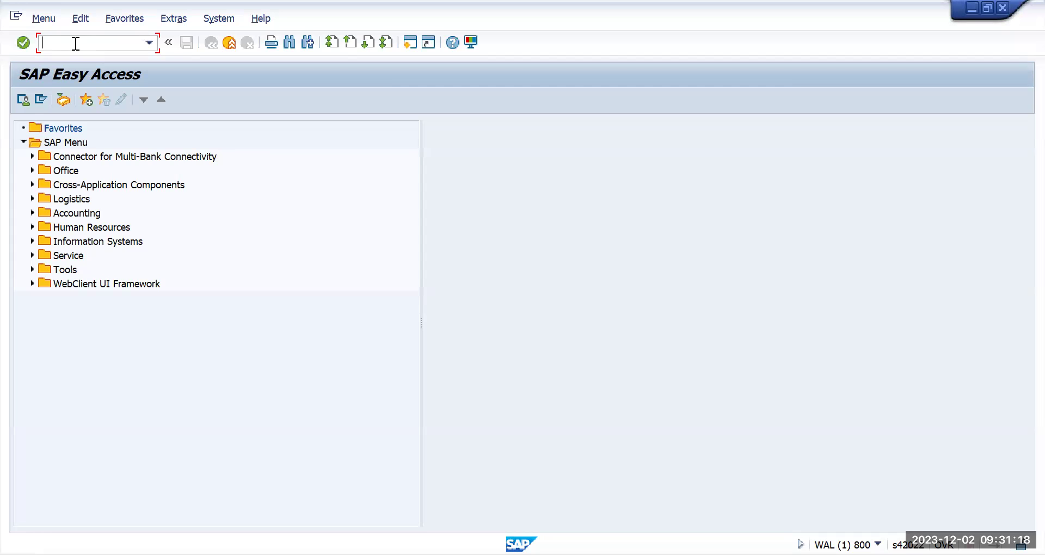
type("fb60")
key("Return")
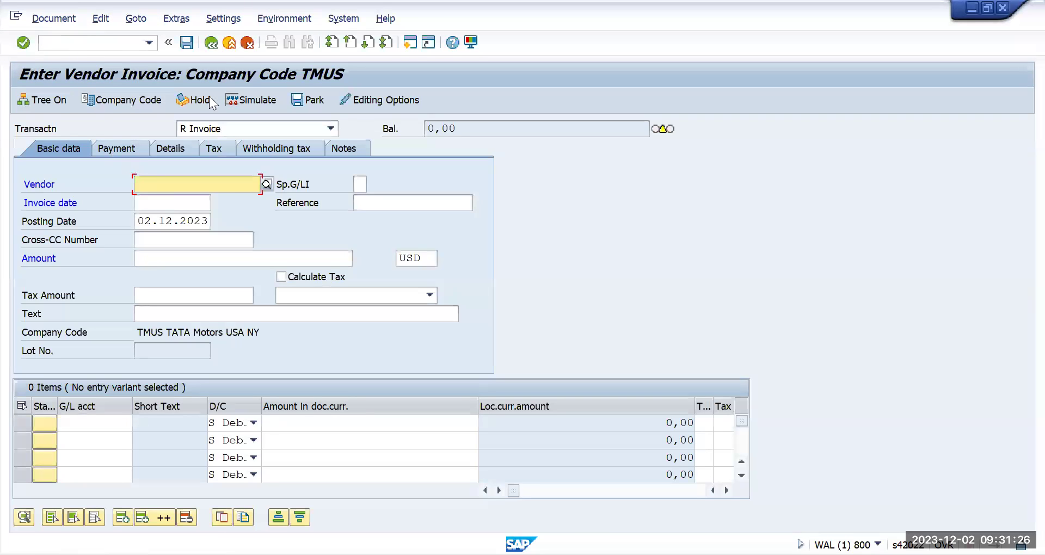
Enter the Apple INC vendor number, invoice date 02.12.2023 and reference "Auto inv" in the invoice header
left_click(183, 182)
left_click(180, 199)
left_click(181, 201)
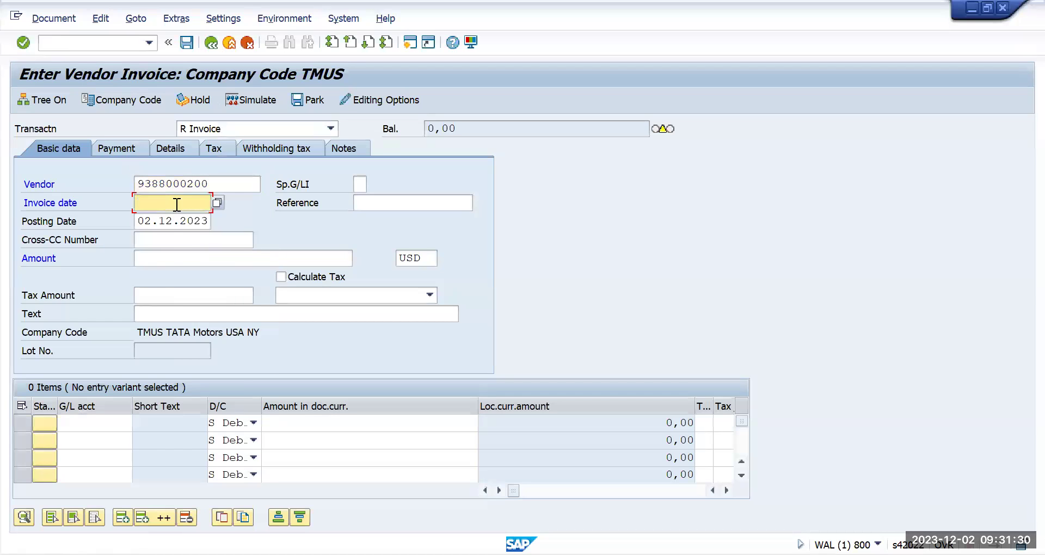
left_click(176, 218)
left_click(384, 204)
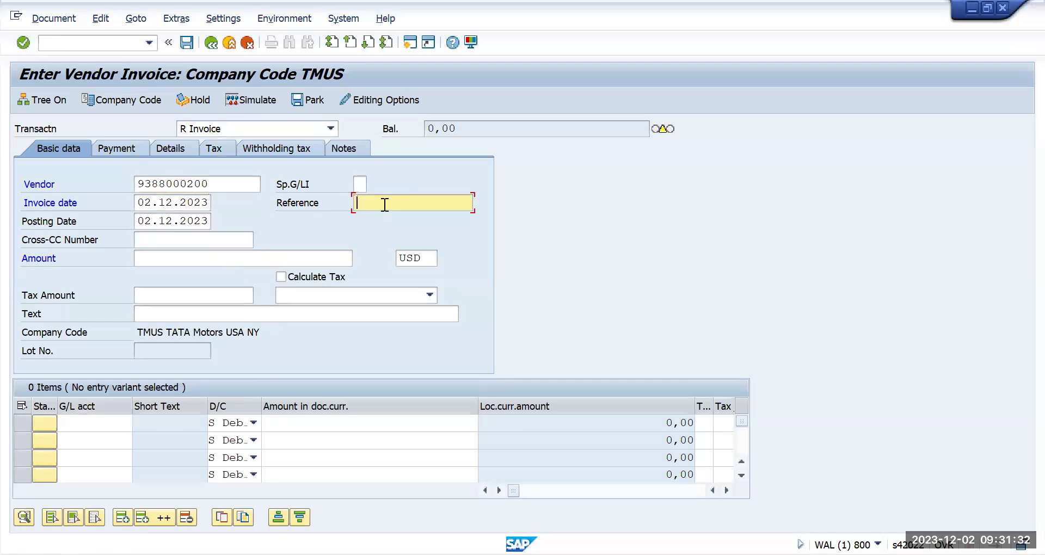
type("Auto invo")
Set the invoice amount to 33500
left_click(186, 262)
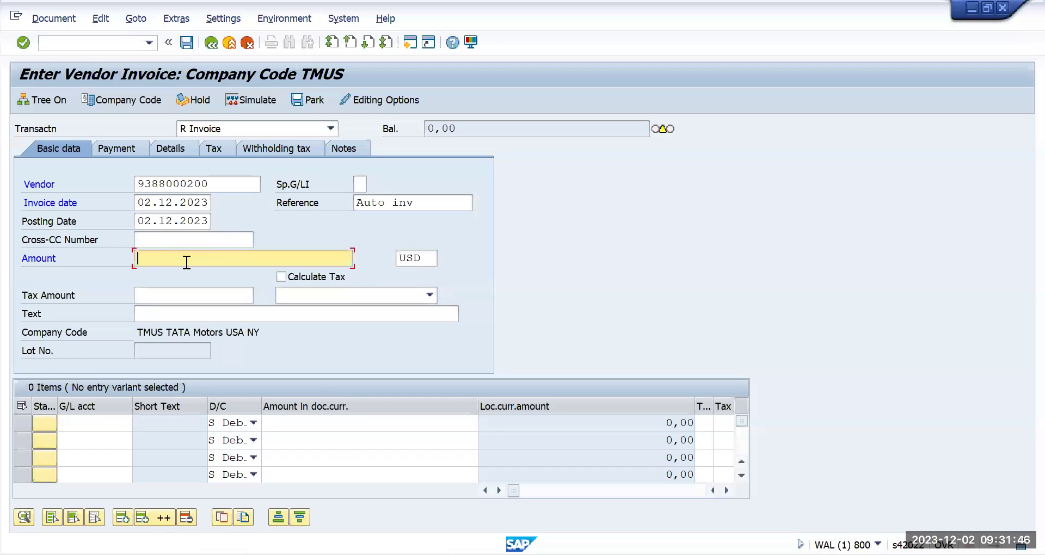
type("3")
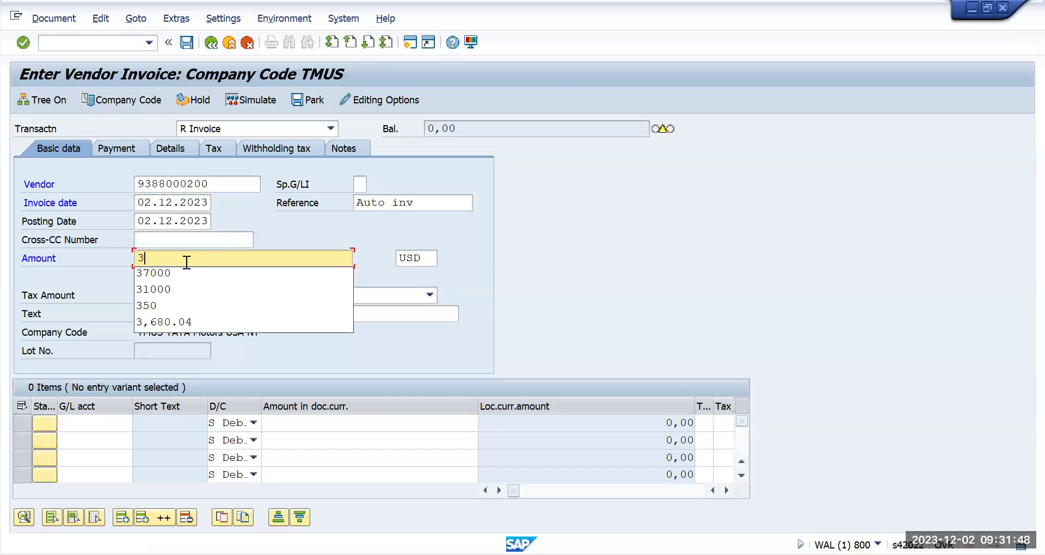
type("3000")
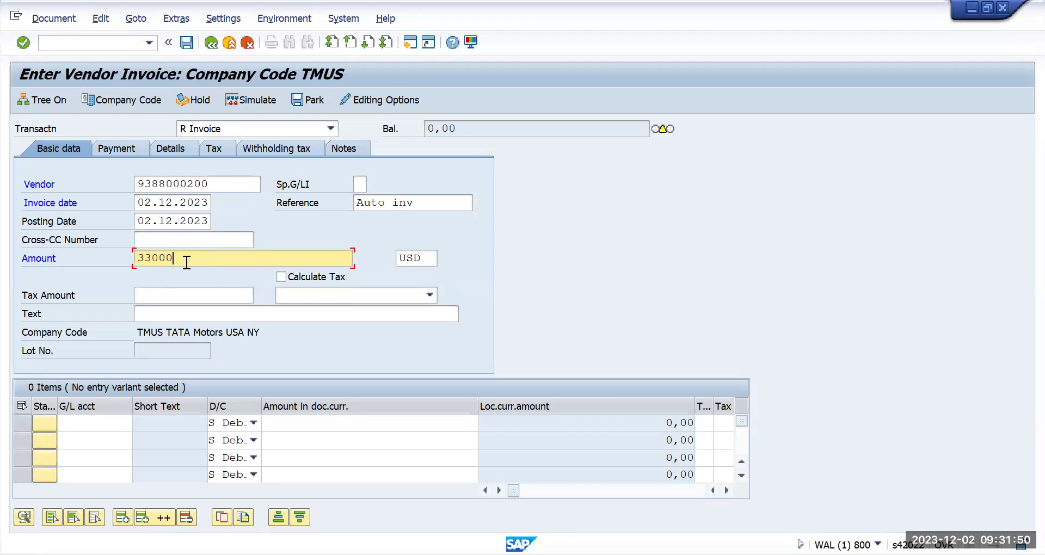
key("BackSpace")
key("BackSpace")
key("BackSpace")
type("500")
Fill the first invoice item with the purchase G/L account and * as the document currency amount
left_click(88, 423)
left_click(115, 195)
left_click(306, 421)
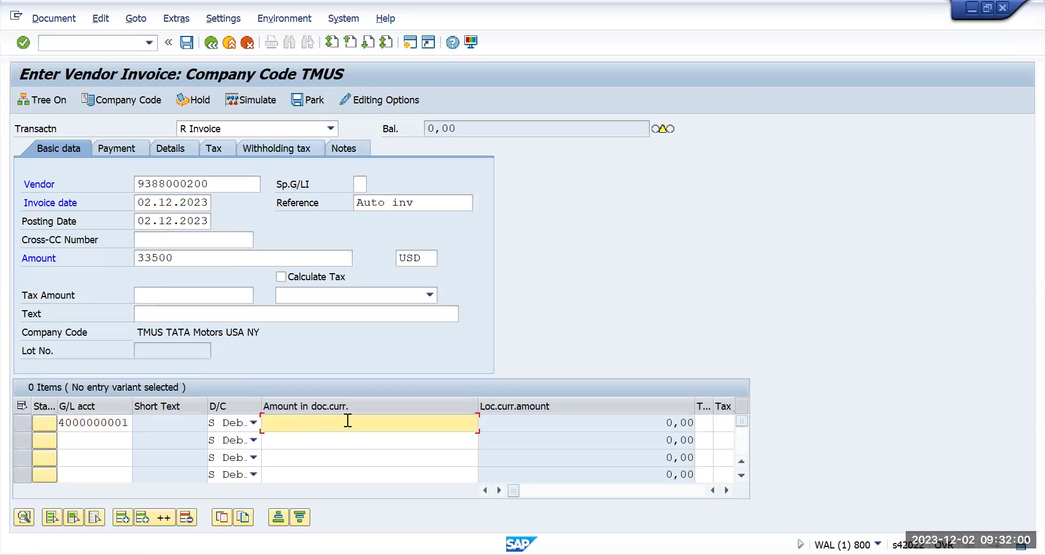
type("*")
key("Tab")
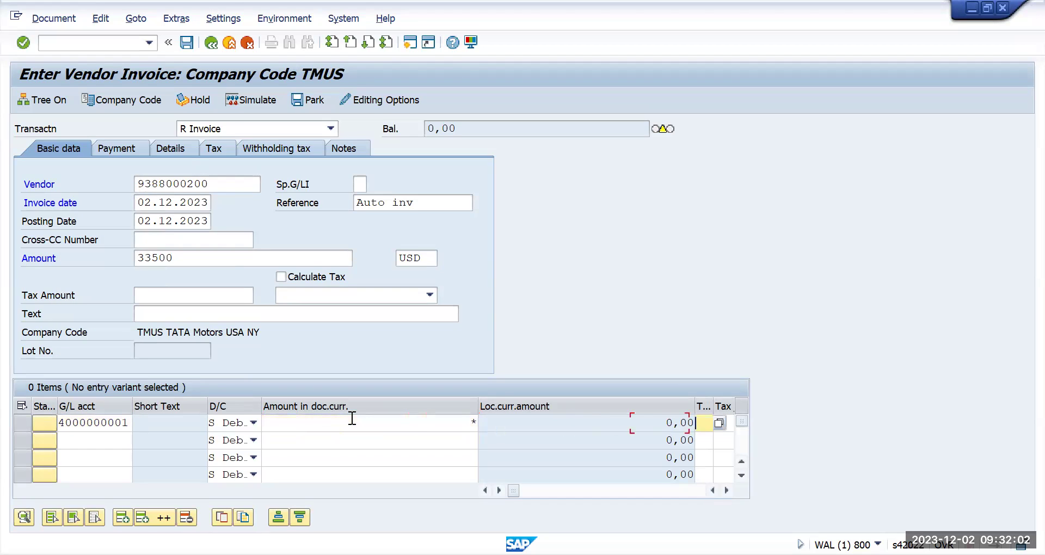
Copy the reference "Auto inv" into the invoice's Text field
left_click(414, 204)
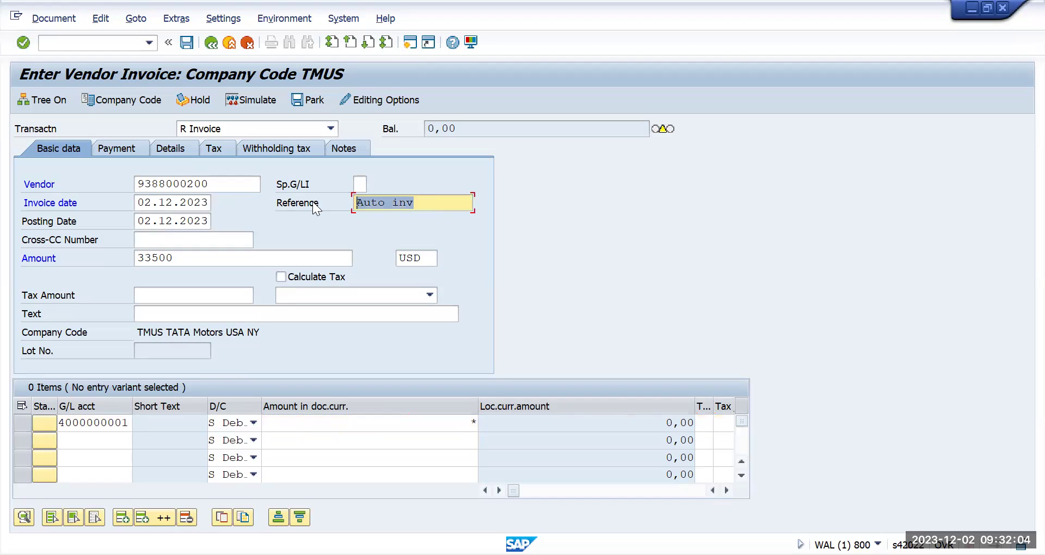
left_click(174, 314)
type("Auto inv")
key("Return")
Assign cost center USRENT to the invoice's first item and post the vendor invoice
key("Tab")
key("Tab")
key("Tab")
key("Tab")
key("Tab")
key("Tab")
key("Tab")
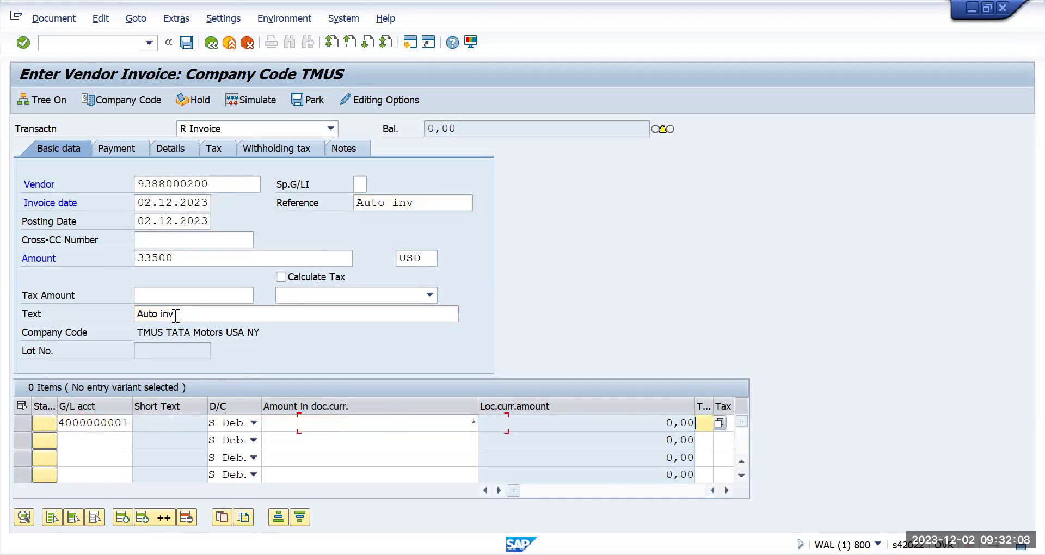
key("Tab")
key("Tab")
key("Tab")
key("Tab")
key("Tab")
key("Tab")
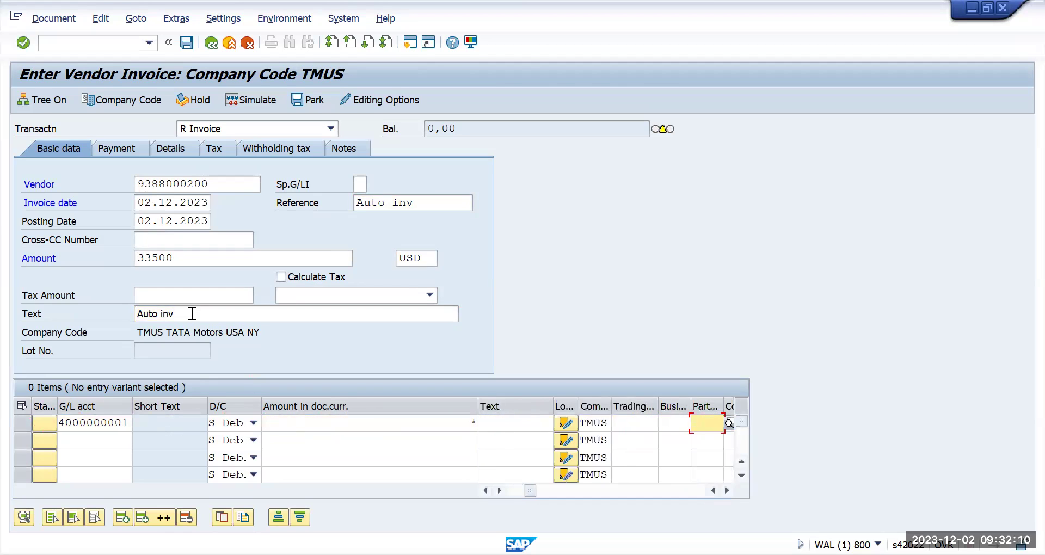
key("shift+Tab")
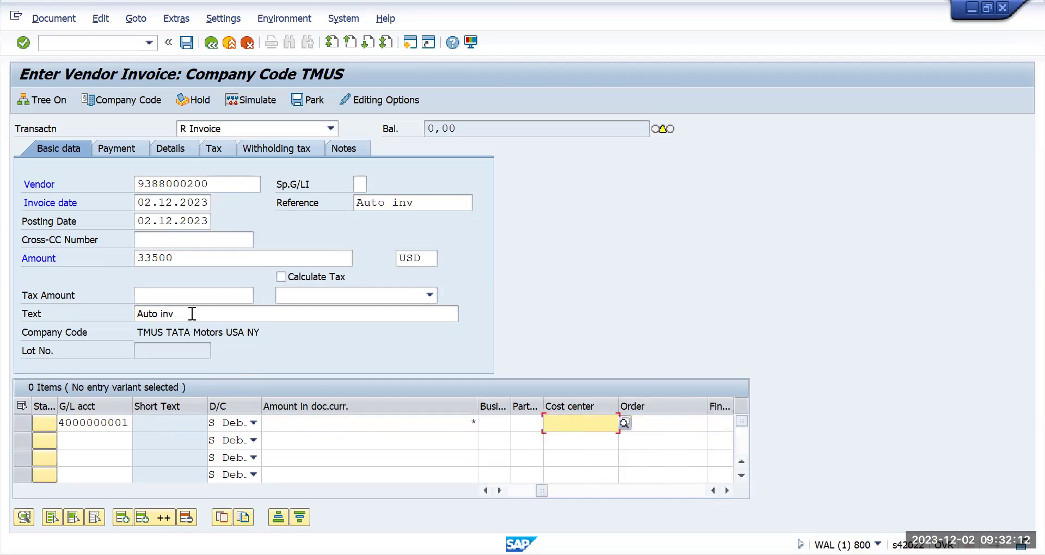
key("BackSpace")
left_click(578, 258)
left_click(186, 43)
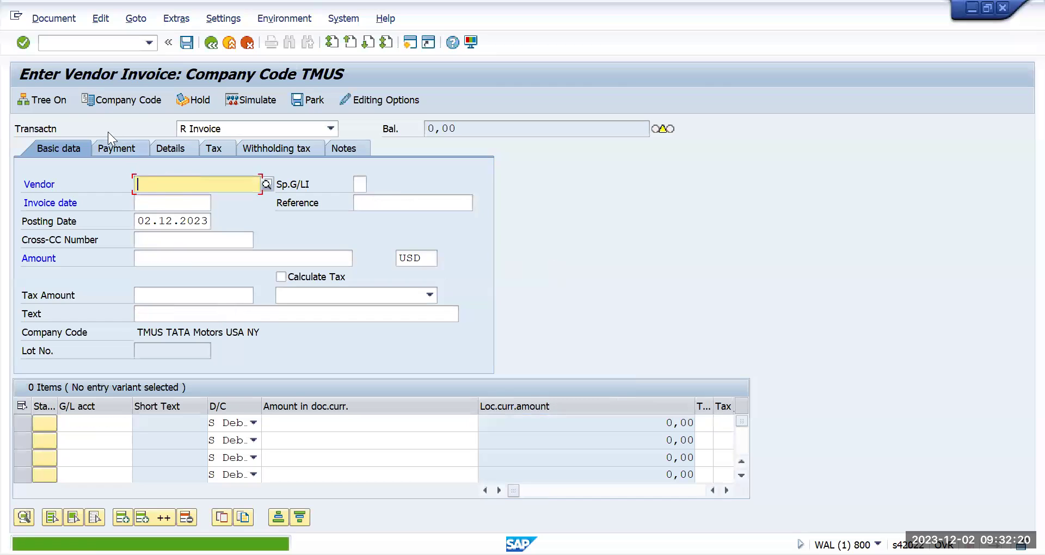
Display the posted vendor invoice and examine the Apple INC line's company code, account and amount
left_click(53, 20)
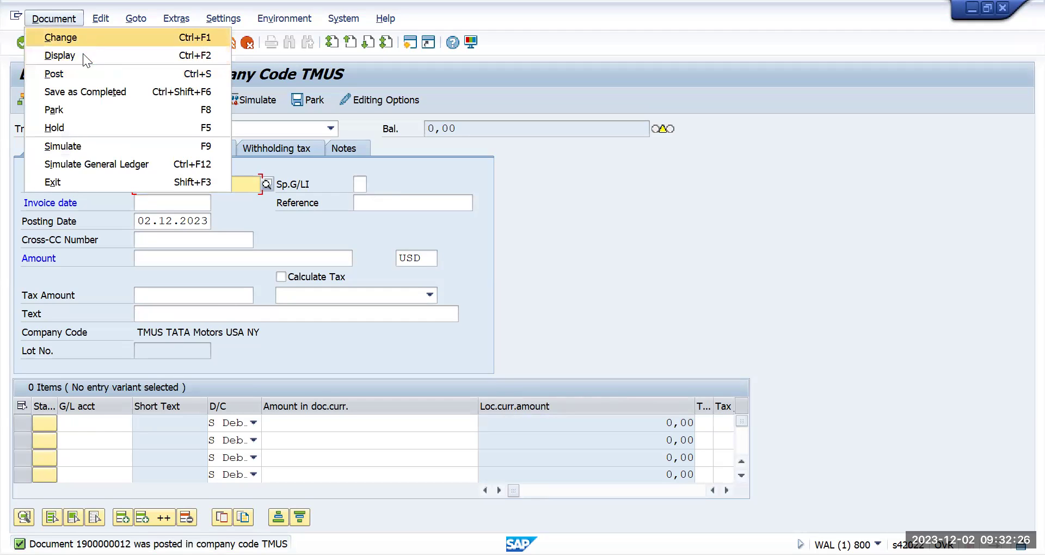
left_click(82, 54)
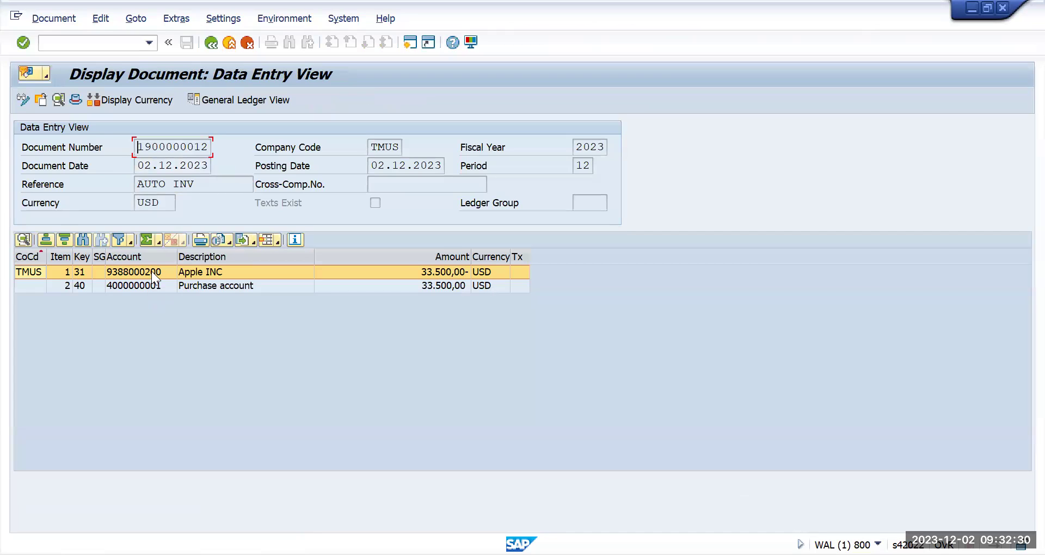
left_click(152, 271)
left_click(435, 272)
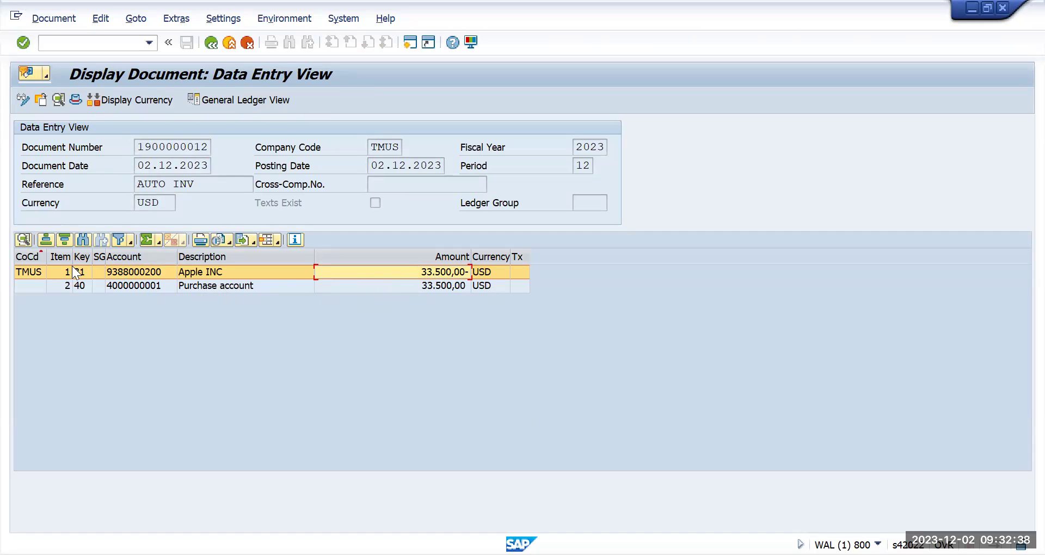
left_click(31, 271)
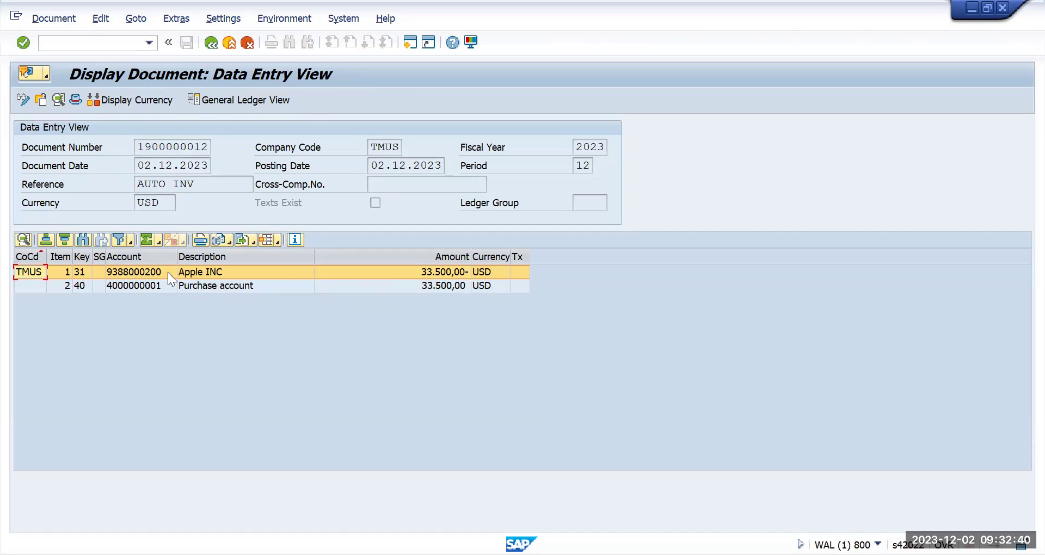
left_click(432, 273)
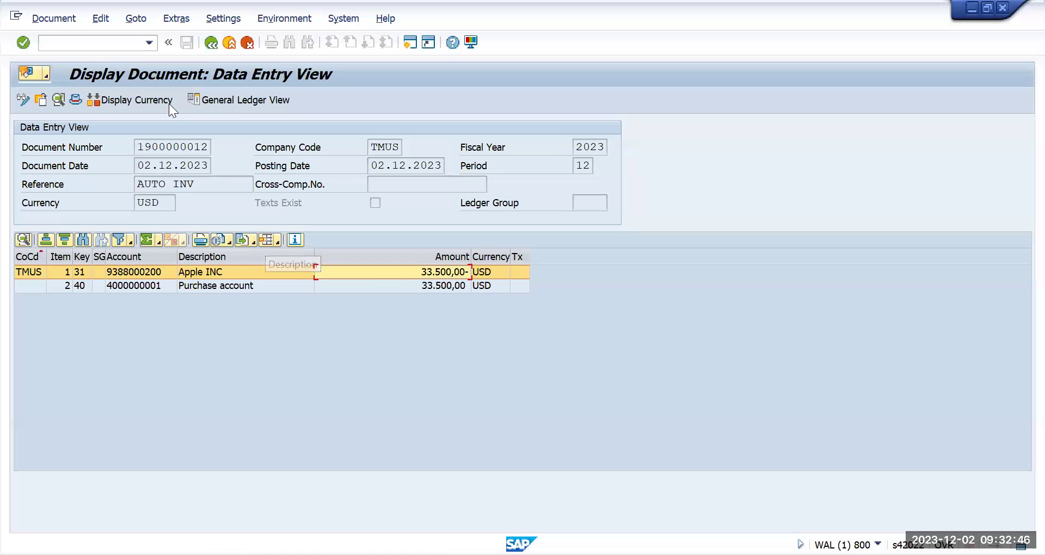
Switch to the vendor credit memo transaction with /nfb65
type("/n")
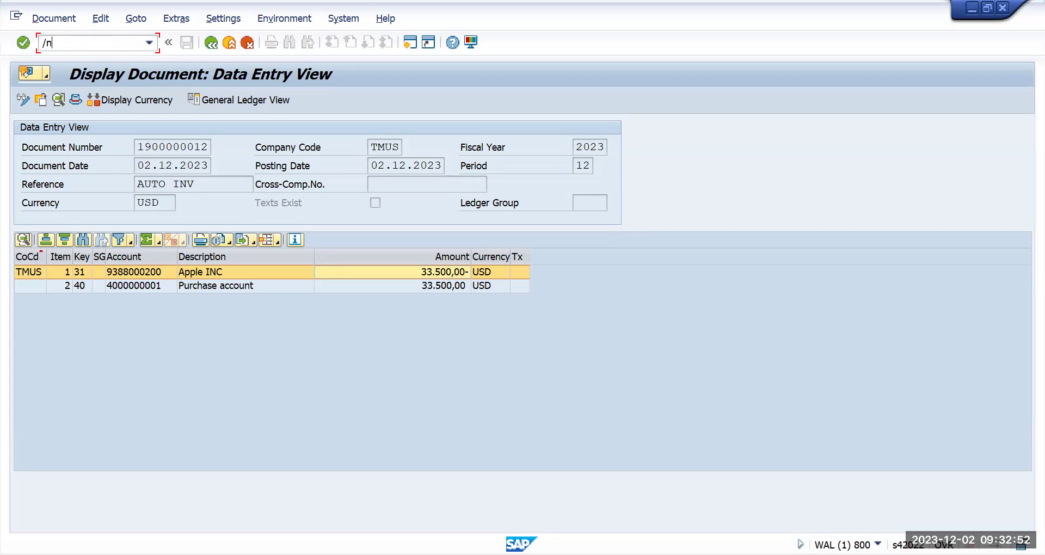
type("fb65")
key("Return")
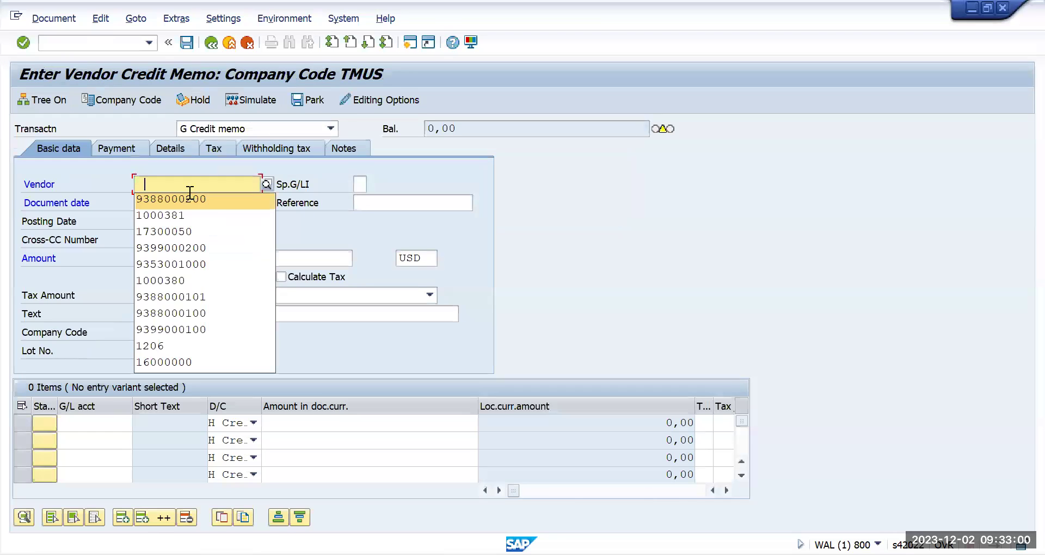
Fill the credit memo header with the Apple INC vendor number, document date 02.12.2023, reference "Auto inv" and amount 33500
left_click(185, 198)
left_click(186, 203)
left_click(187, 214)
left_click(395, 204)
left_click(393, 215)
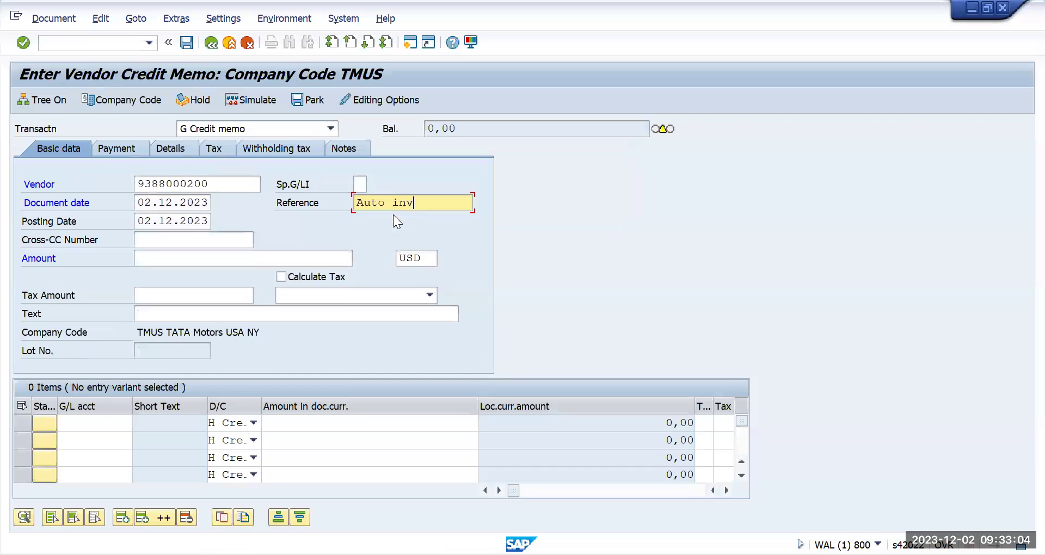
left_click(185, 256)
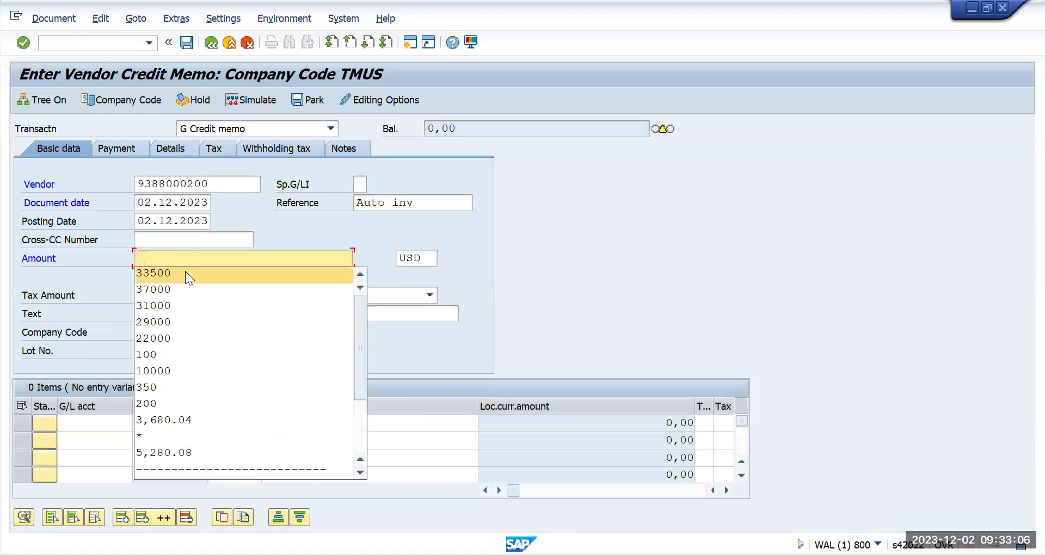
left_click(185, 271)
Fill the first credit memo item with the purchase G/L account and * as the document currency amount
left_click(110, 422)
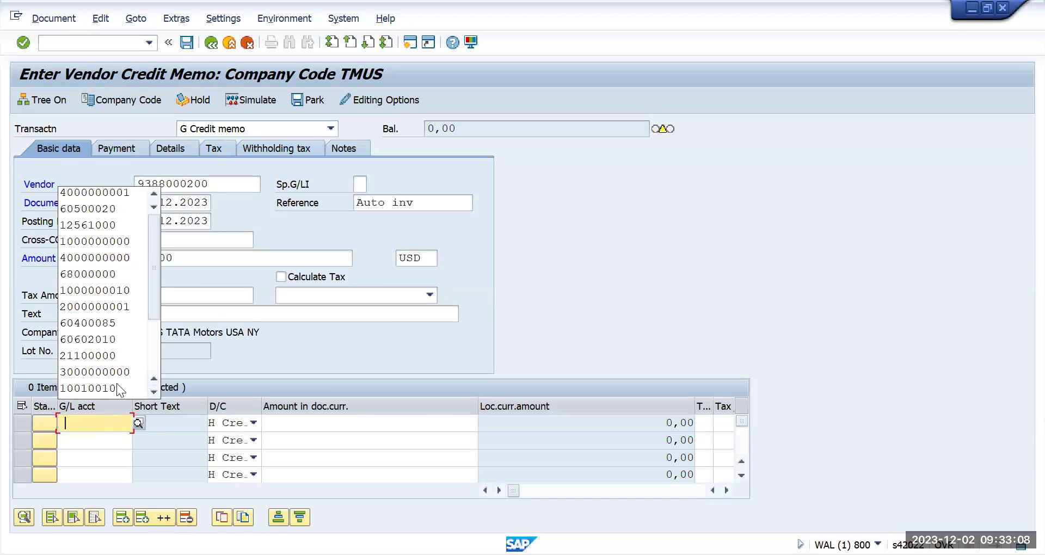
left_click(123, 195)
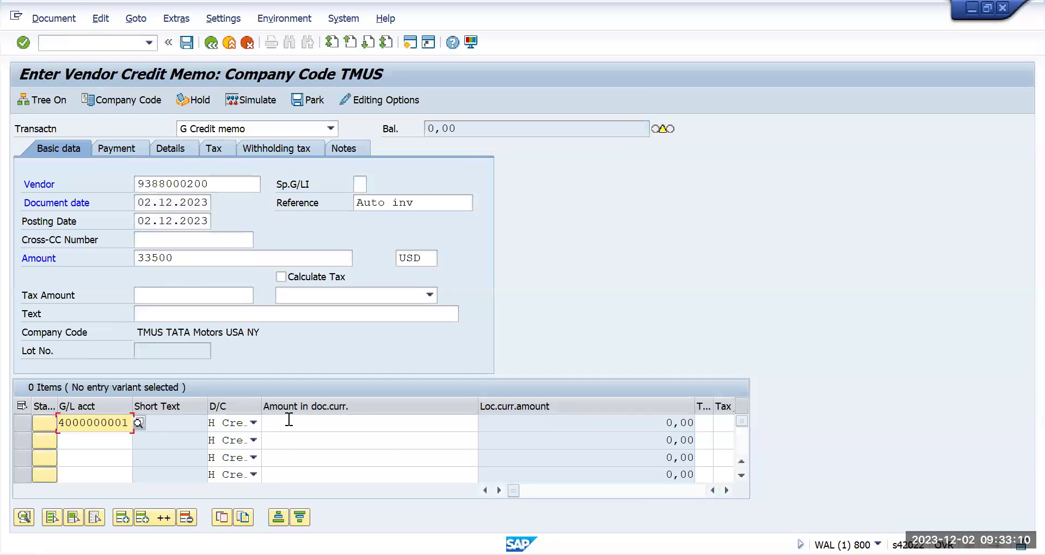
left_click(288, 422)
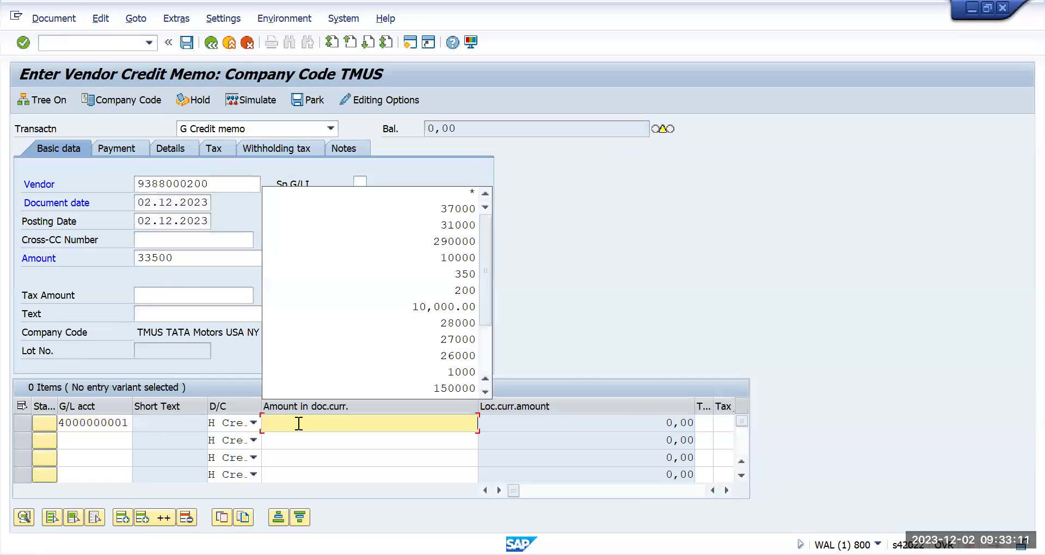
left_click(471, 193)
Replace the credit memo's reference with "credit memo" and copy it into the Text field
left_click(360, 203)
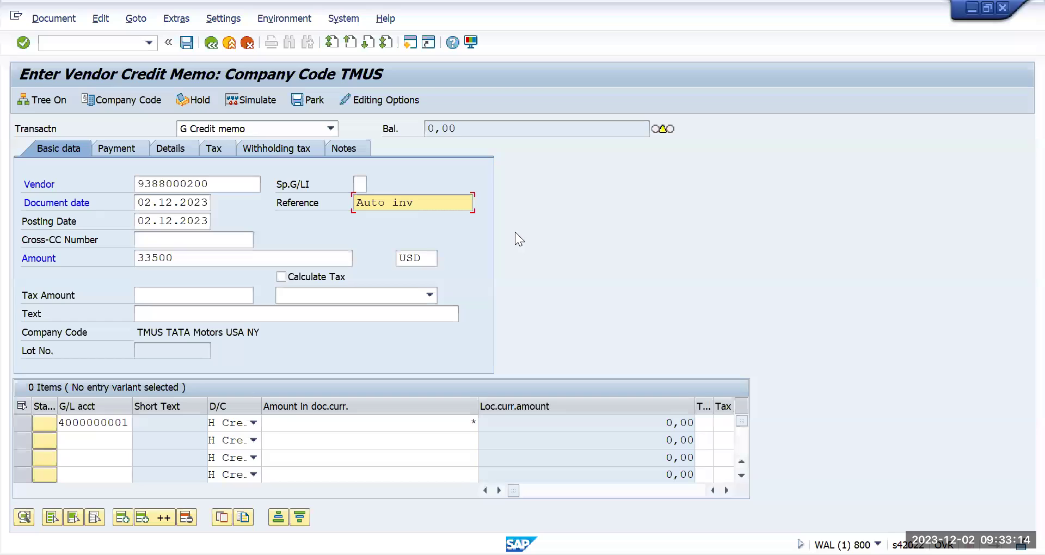
type("credit memo")
left_click_drag(455, 203, 308, 204)
key("ctrl+c")
left_click(180, 315)
key("ctrl+v")
Assign cost center USRENT to the credit memo's first item and post the vendor credit memo
left_click(351, 419)
key("Tab")
key("Tab")
key("Tab")
key("Tab")
key("Tab")
key("Tab")
key("Tab")
key("Tab")
key("Tab")
key("Tab")
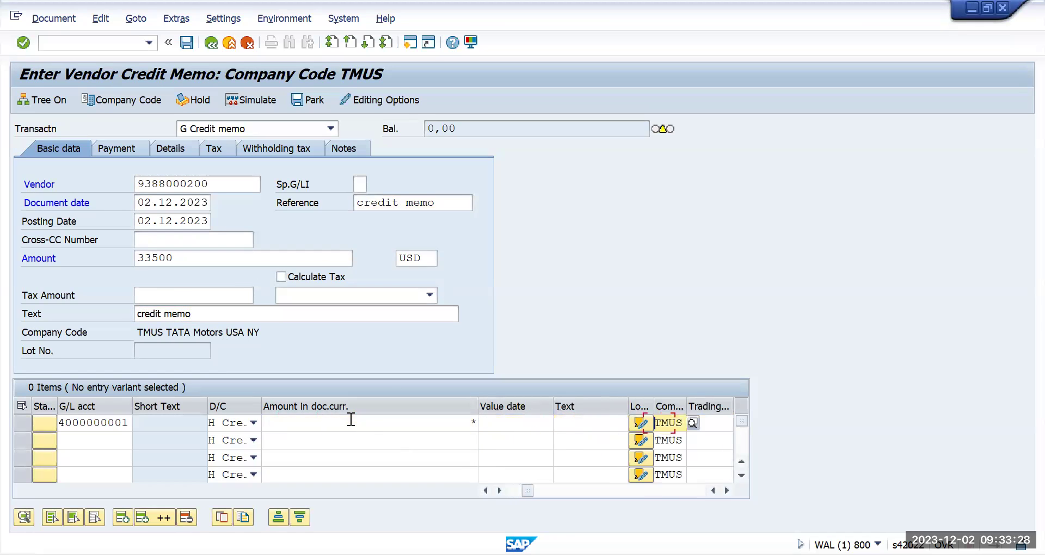
key("Tab")
key("shift+Tab")
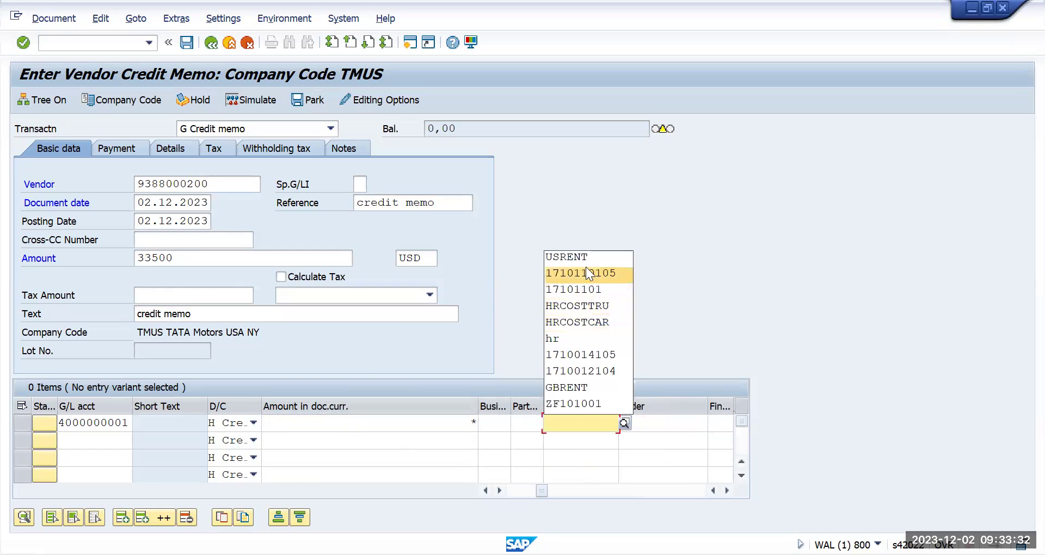
left_click(586, 255)
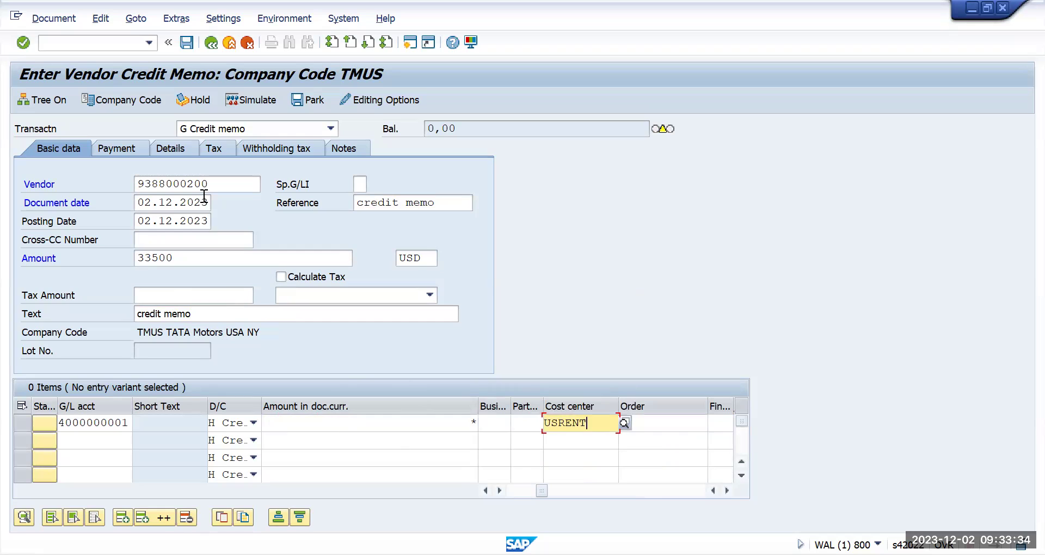
left_click(186, 43)
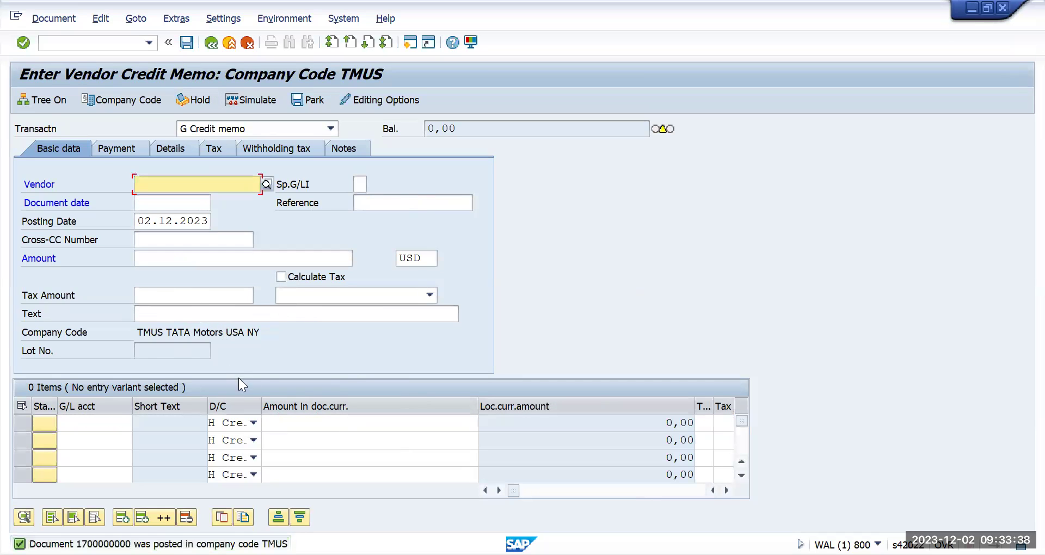
Run the vendor line item report with /nfbl1n and examine the KG credit memo line's document type and amount
left_click(81, 48)
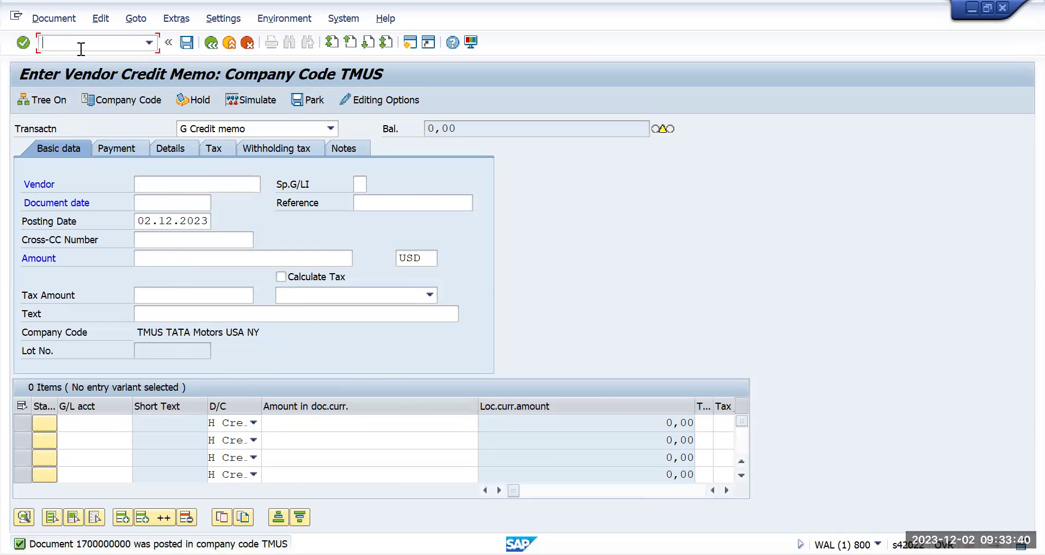
type("/nfbl1n")
key("Return")
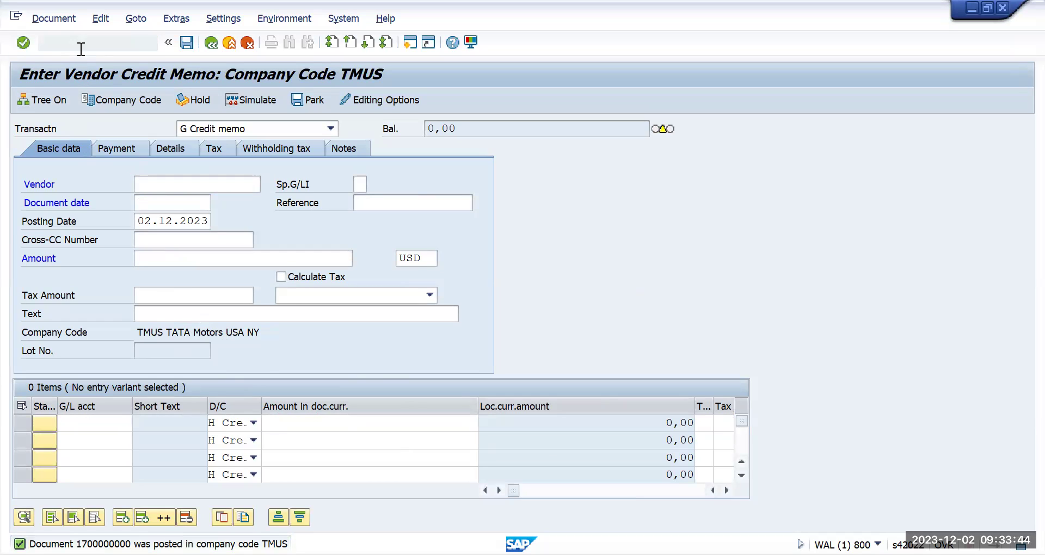
left_click(23, 99)
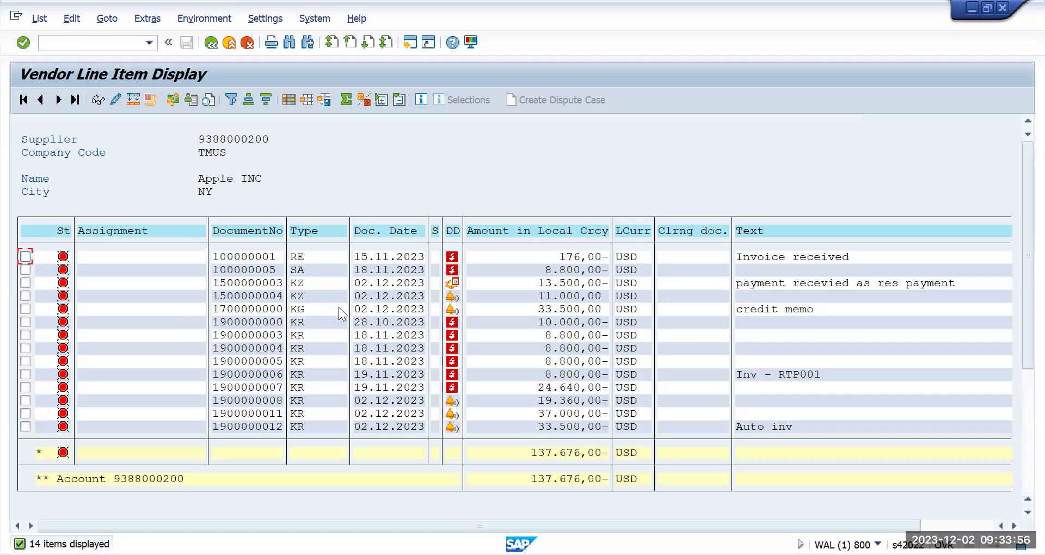
left_click(305, 307)
left_click(619, 308)
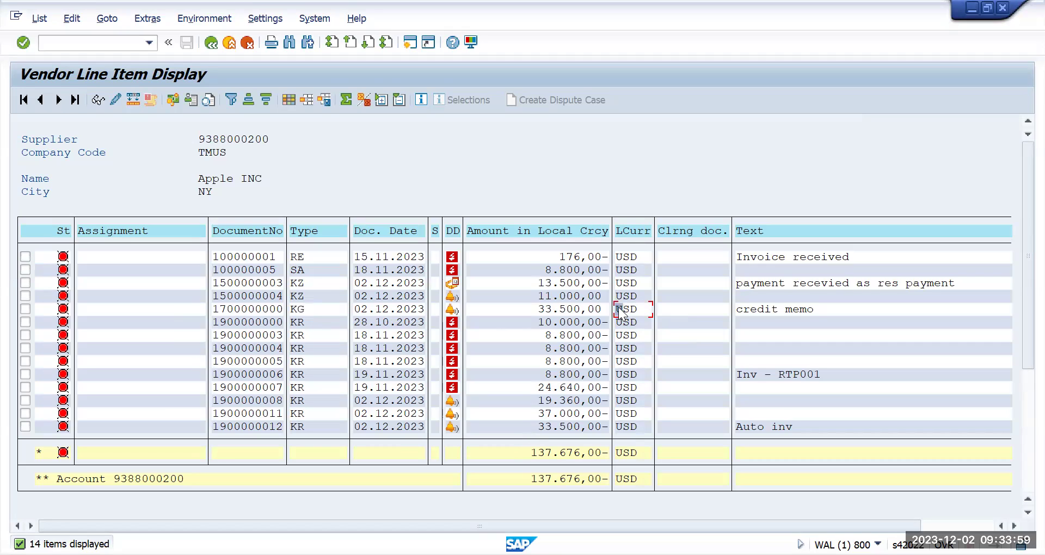
Sort the vendor line items by document date in ascending order and compare the credit memo with the Auto inv invoice by type, amount and currency
left_click(396, 235)
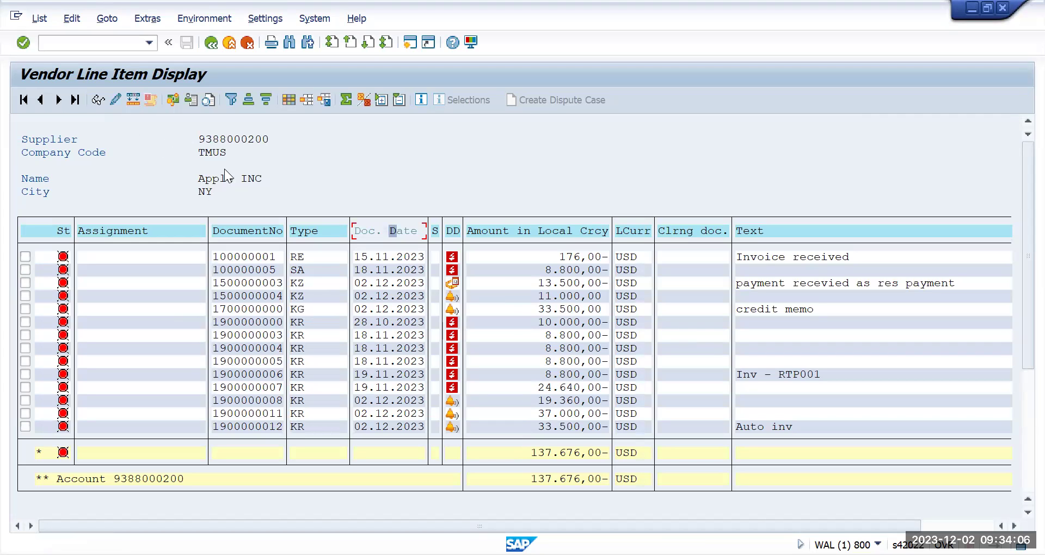
left_click(248, 100)
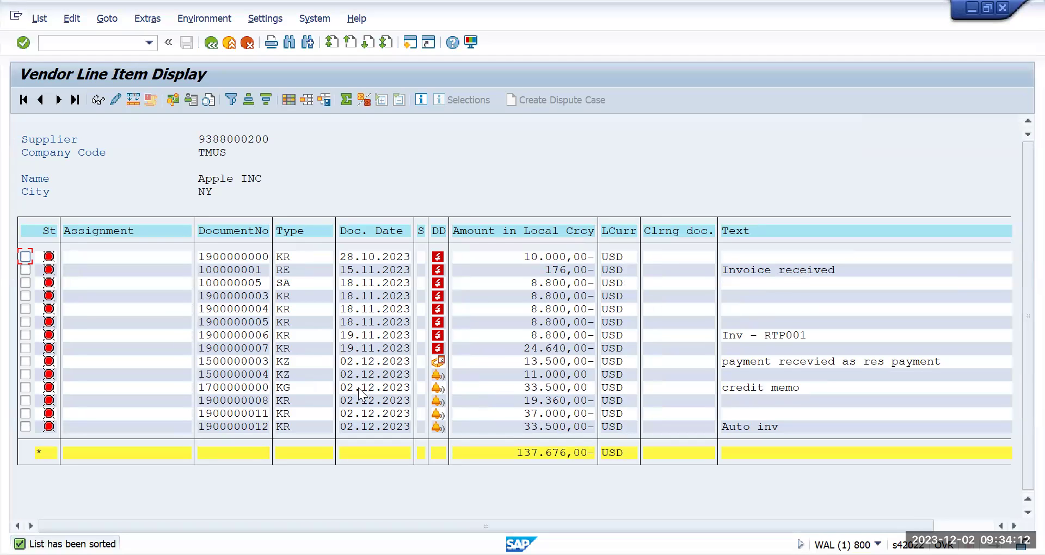
left_click(285, 388)
left_click(501, 389)
left_click(522, 428)
left_click(578, 388)
left_click(580, 429)
Copy the supplier account number from the report header and start Automatic Clearing with /nf.13
left_click(274, 140)
left_click(201, 140)
key("ctrl+y")
left_click_drag(199, 136, 281, 144)
key("ctrl+c")
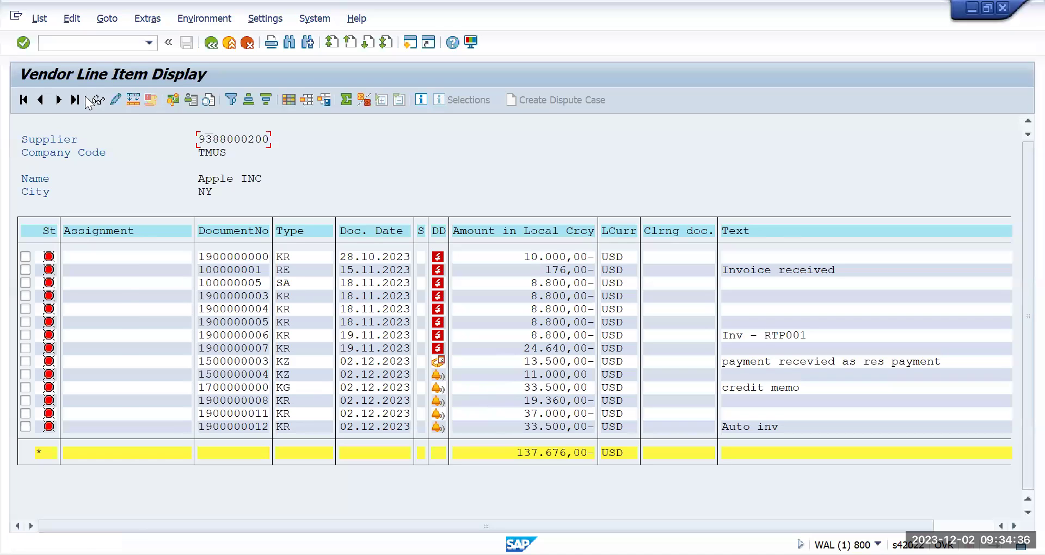
type("/nf.13")
key("Return")
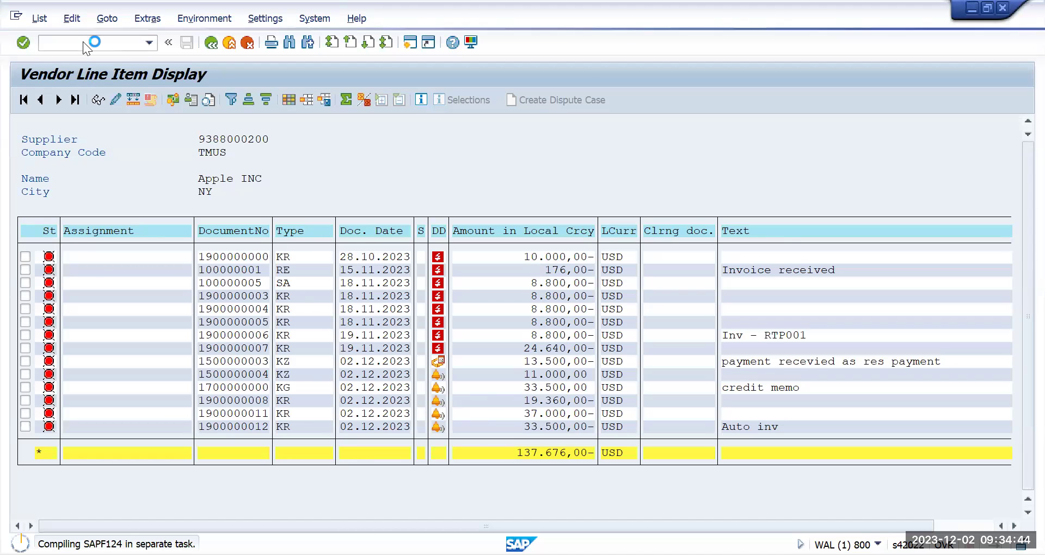
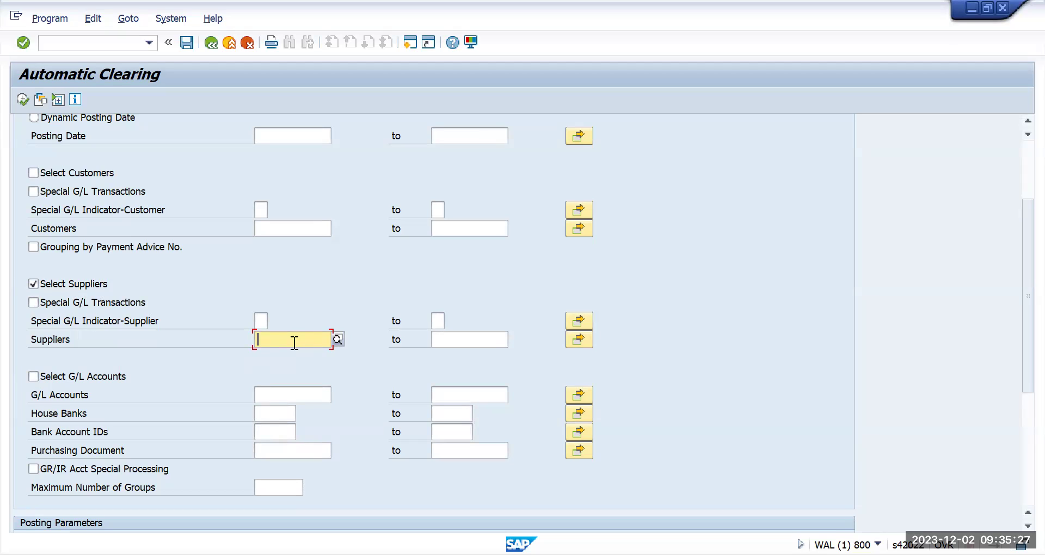
Set the company code to TMUS in the general selections for automatic clearing
left_click(294, 343)
scroll(296, 327, "up", 1)
scroll(296, 327, "up", 2)
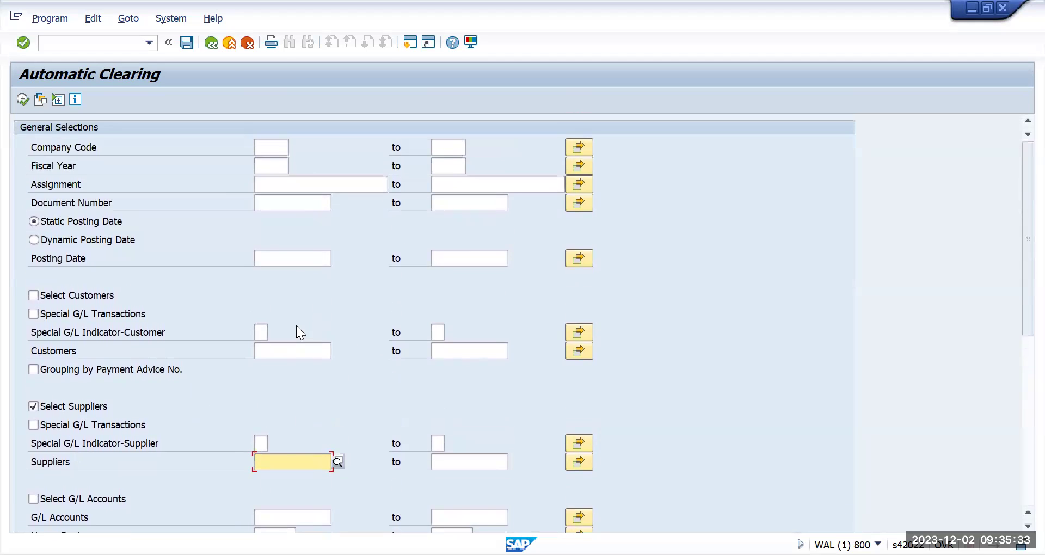
left_click(270, 151)
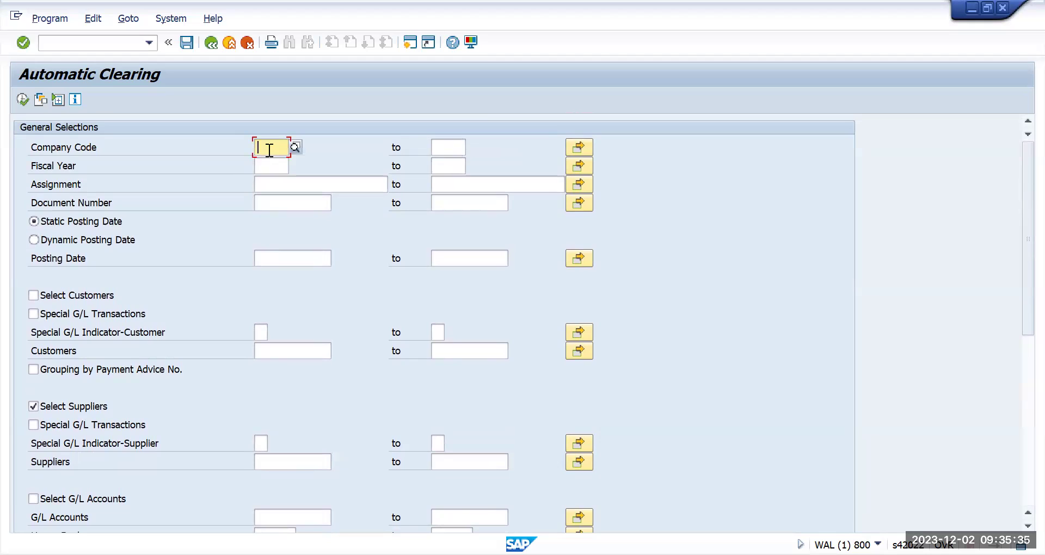
type("tmus")
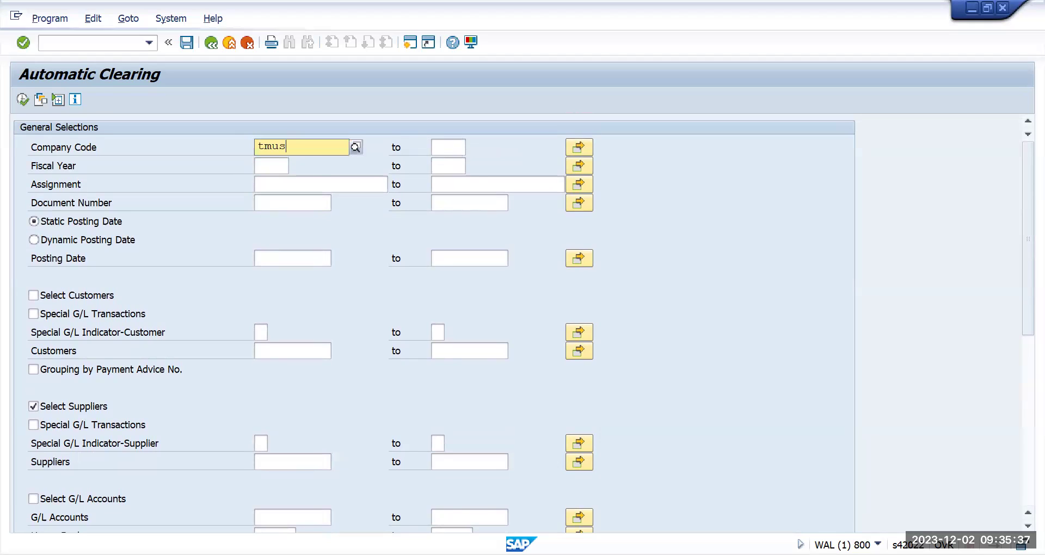
left_click(279, 178)
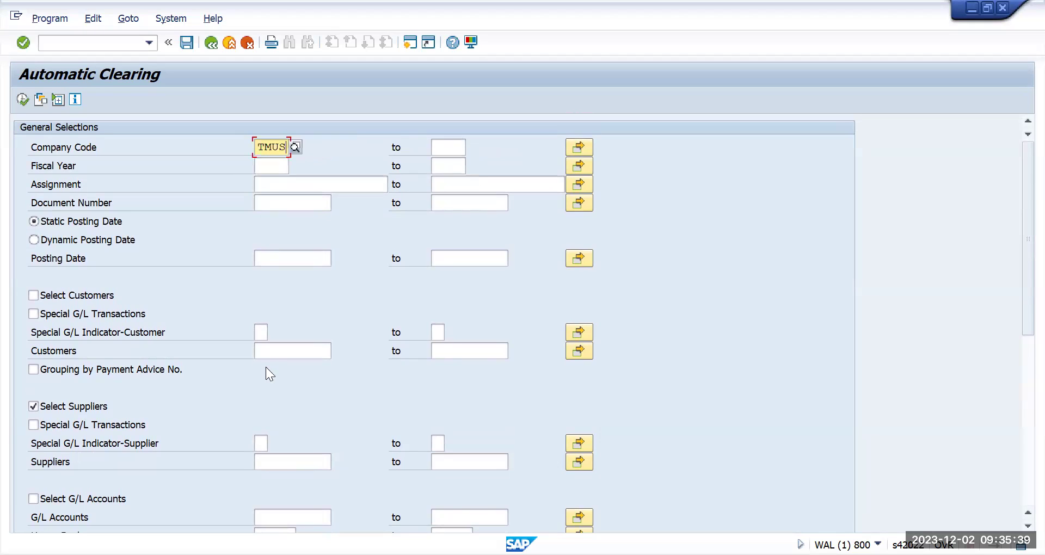
Fill the Suppliers field with the vendor found by a supplier search restricted to company code TMUS
scroll(270, 374, "down", 1)
left_click(279, 440)
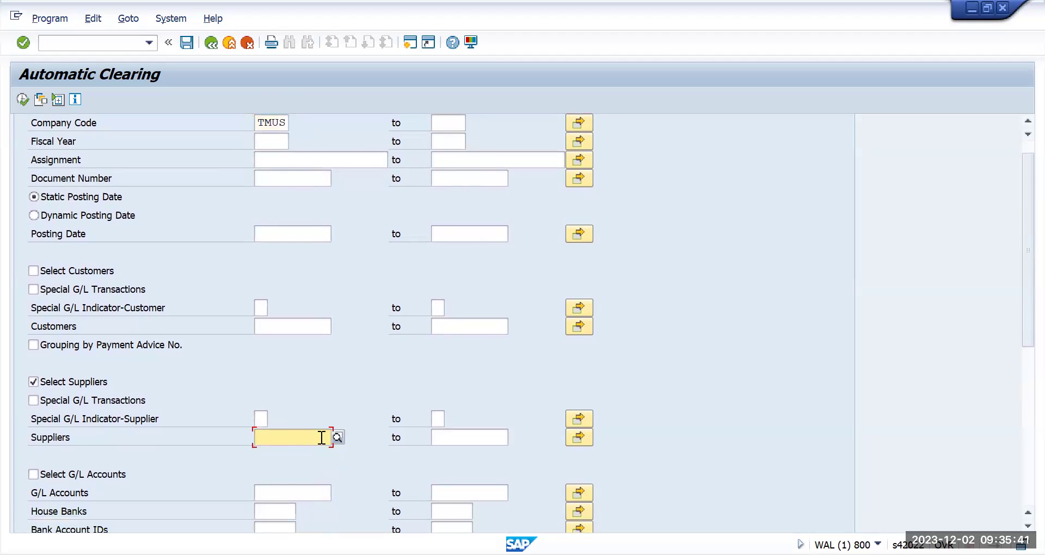
key("F4")
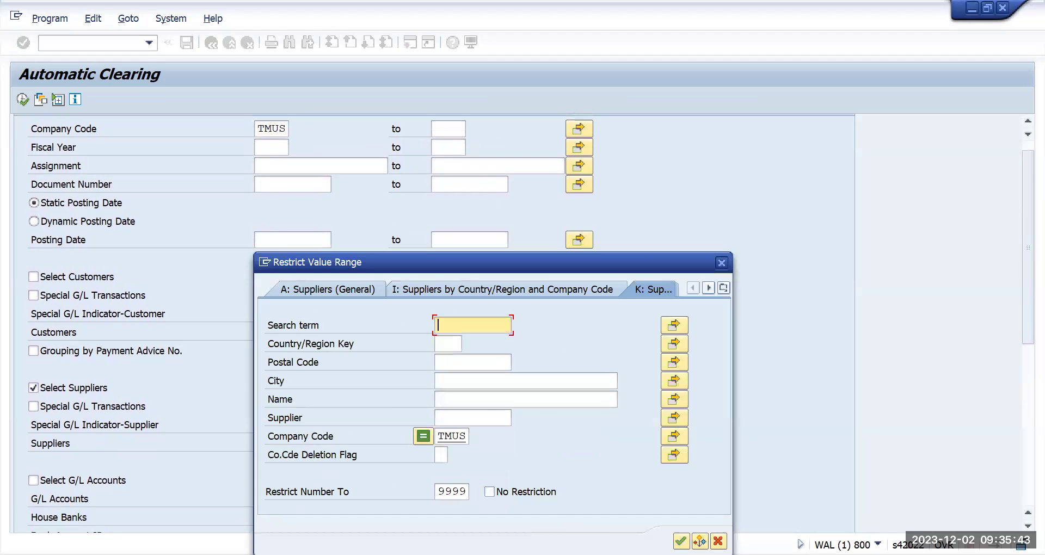
key("Return")
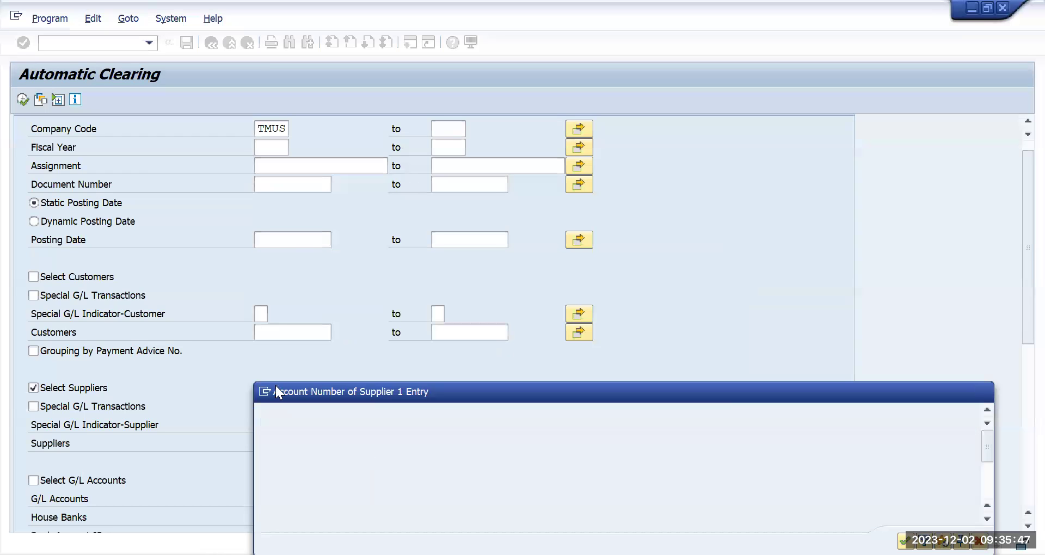
key("Return")
scroll(324, 298, "down", 3)
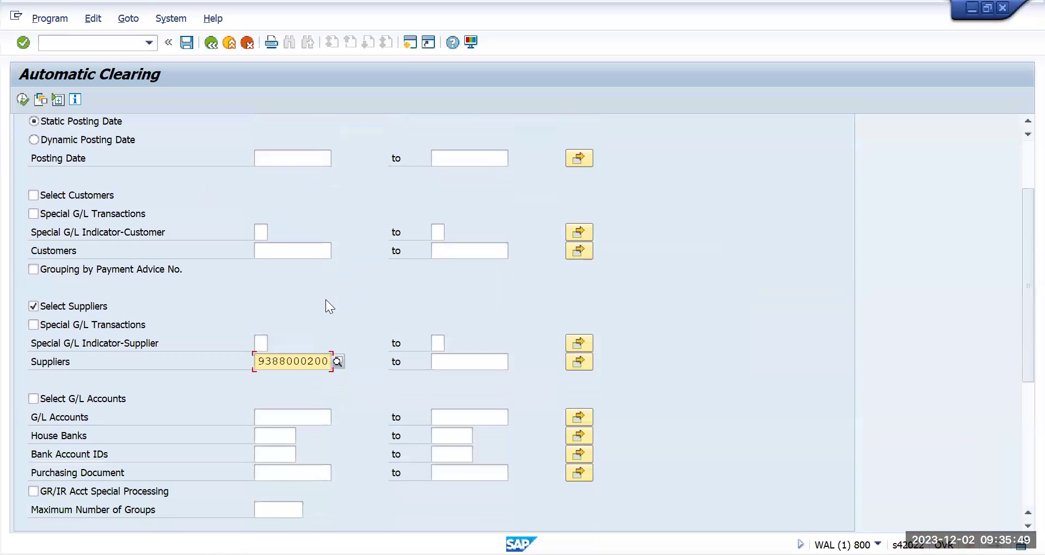
Check the posting parameters, execute automatic clearing as a test run, examine the additional log and error log, and return to the selections
left_click_drag(1019, 323, 1018, 443)
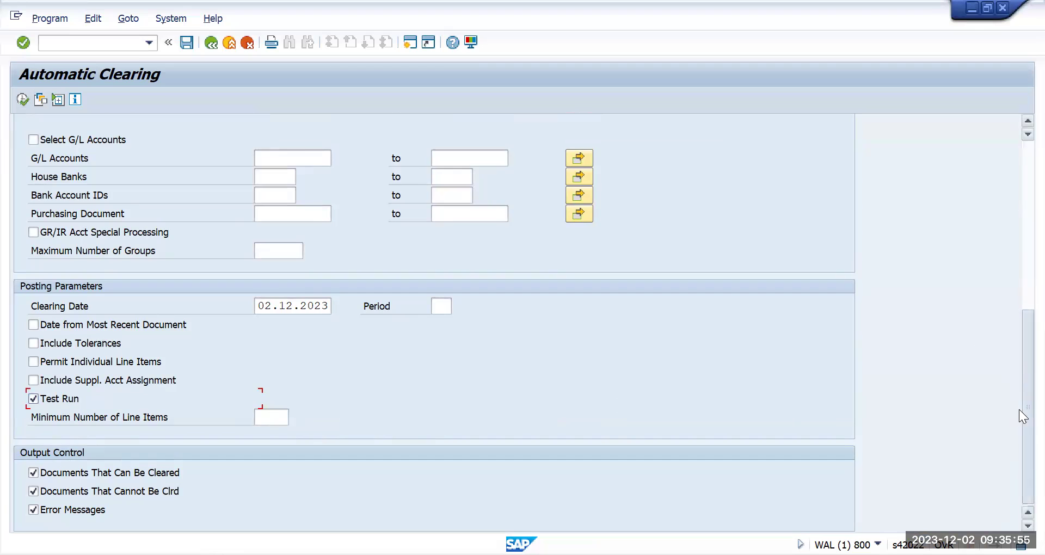
left_click_drag(1019, 415, 1019, 224)
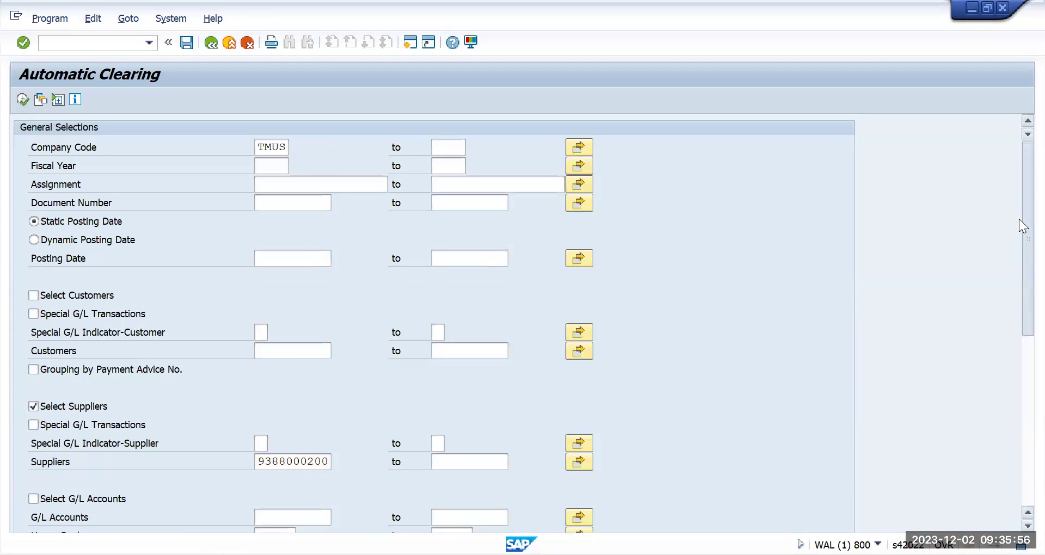
left_click(22, 100)
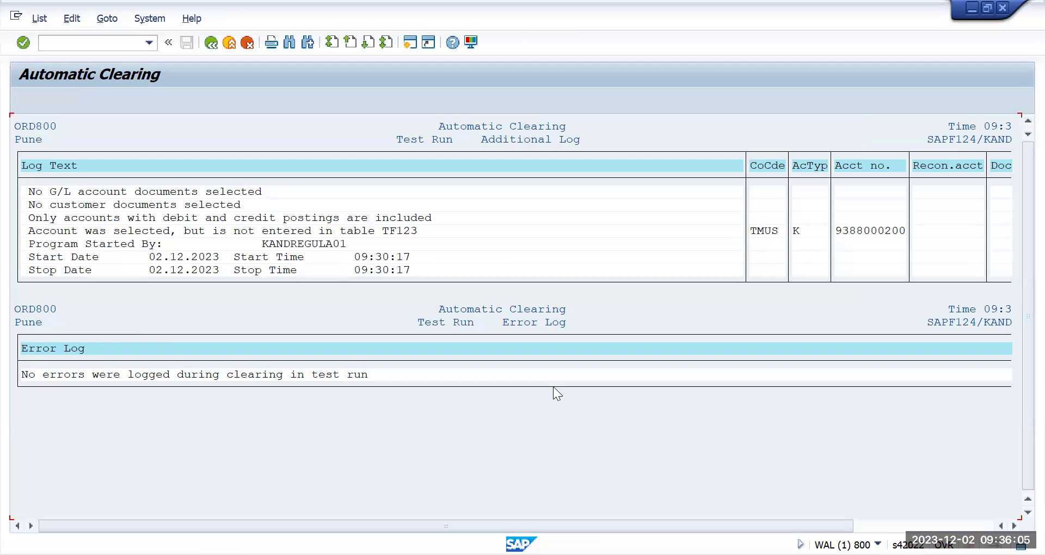
left_click_drag(757, 520, 931, 523)
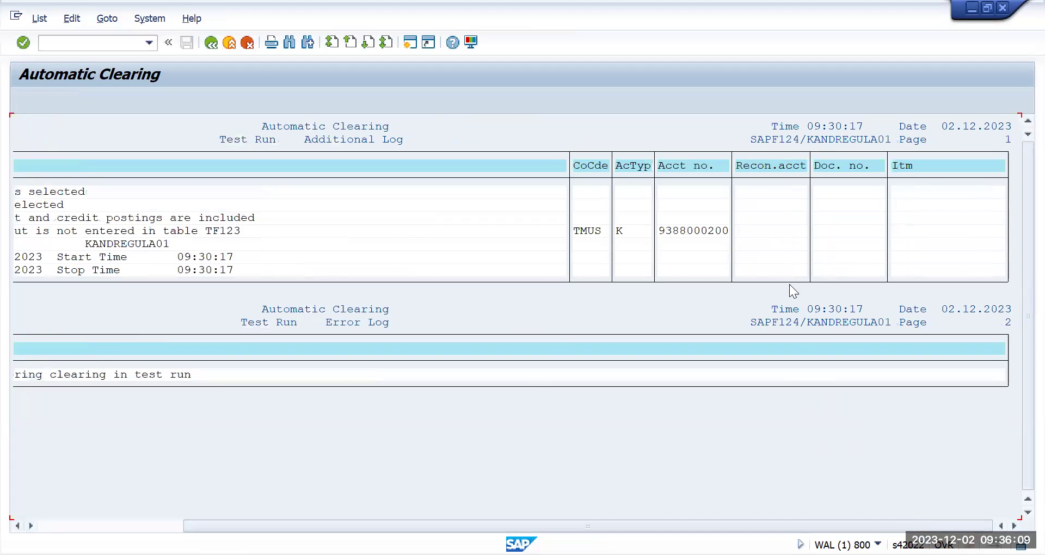
left_click(149, 521)
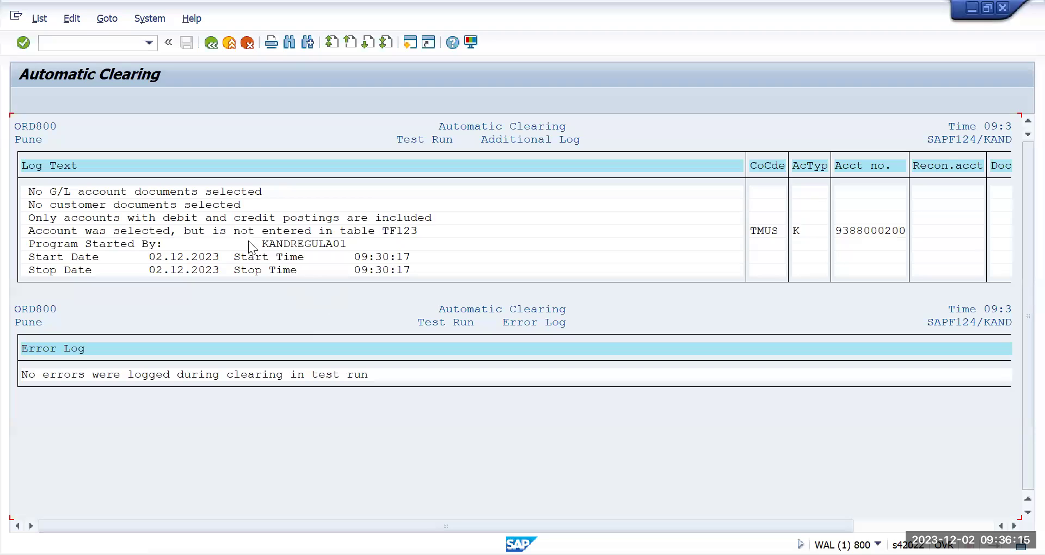
left_click(213, 43)
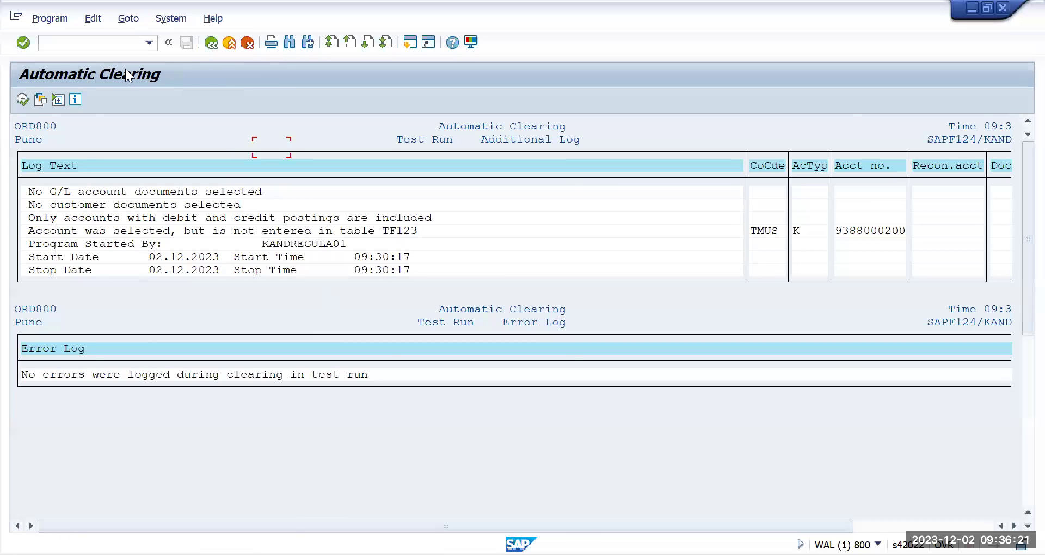
Leave Automatic Clearing with /n and run transaction ob74 to open the additional rules for automatic clearing
left_click(105, 42)
type("/n")
key("Return")
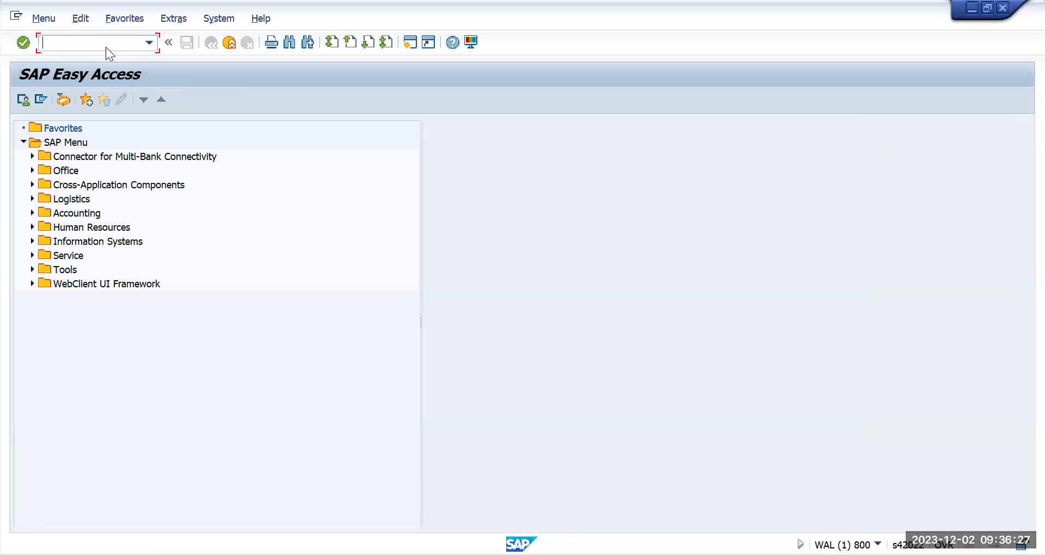
type("ob74")
key("Return")
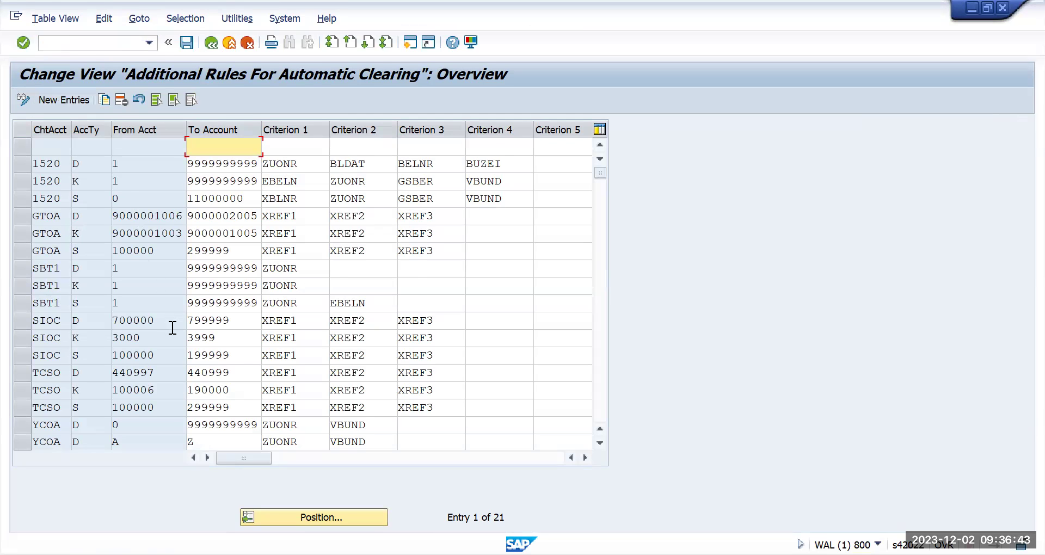
Examine the existing clearing rules and their Criterion 1 entries, and view the blank new entries table before returning to the overview
scroll(173, 328, "down", 1)
scroll(173, 328, "down", 3)
scroll(173, 327, "up", 3)
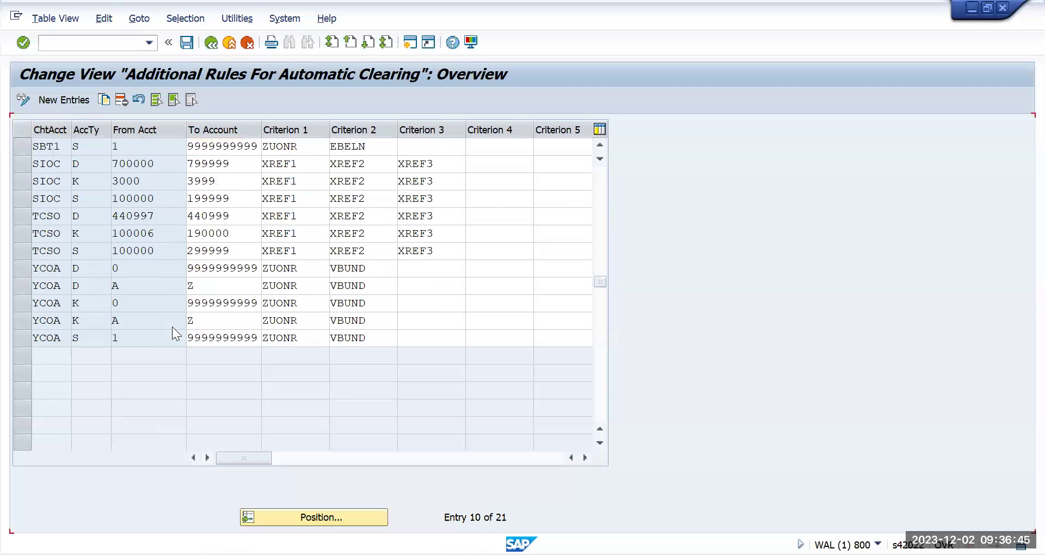
scroll(173, 328, "up", 1)
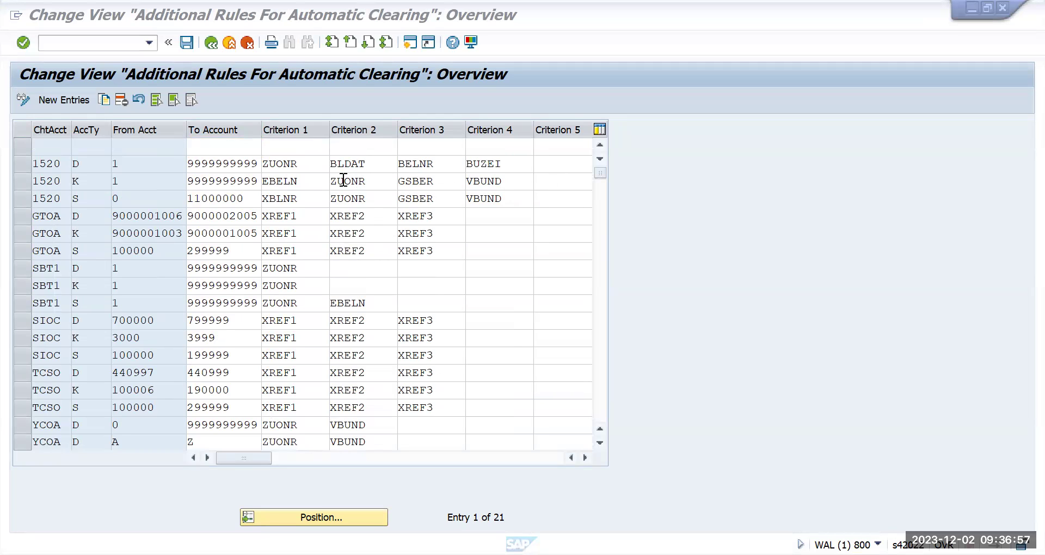
left_click(303, 164)
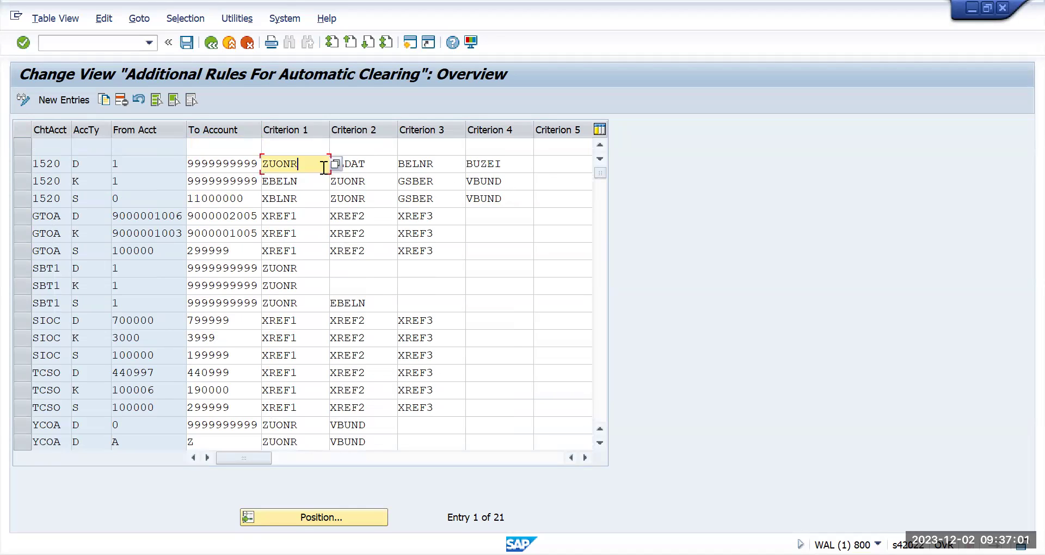
left_click(317, 145)
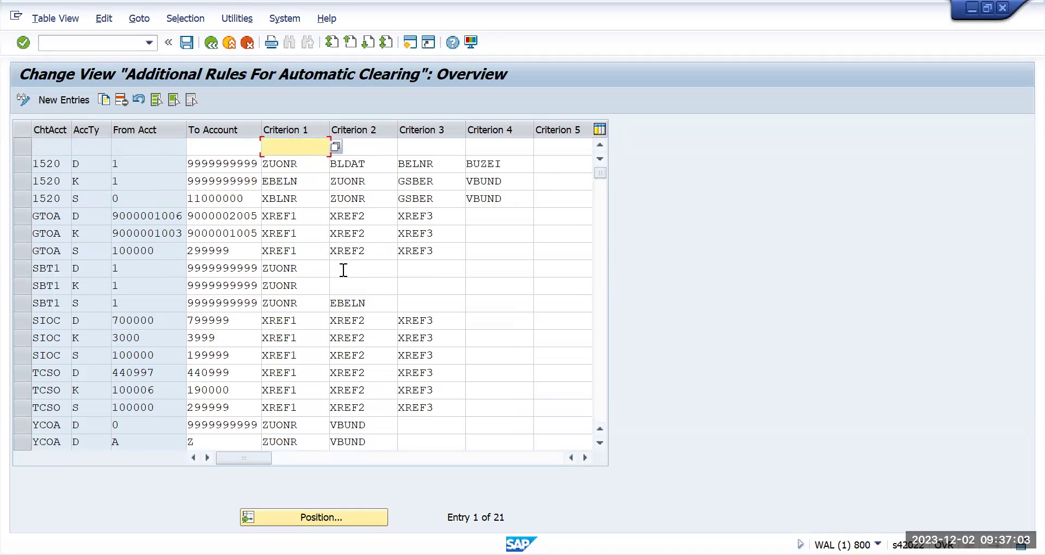
left_click(72, 101)
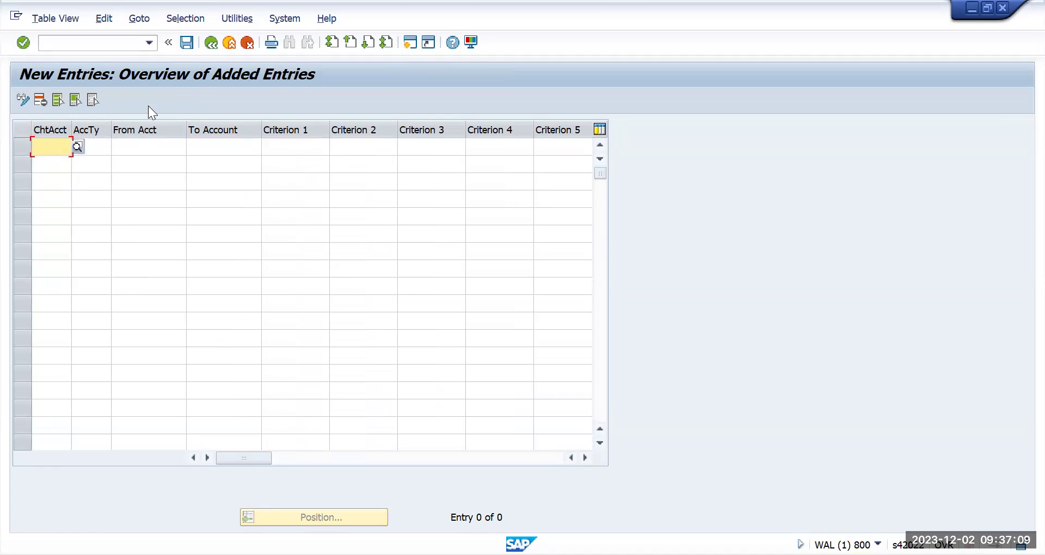
left_click(211, 43)
Look up the possible account types for the first 1520 rule, covering customers, vendors and G/L accounts, and close the list
left_click_drag(89, 165, 74, 165)
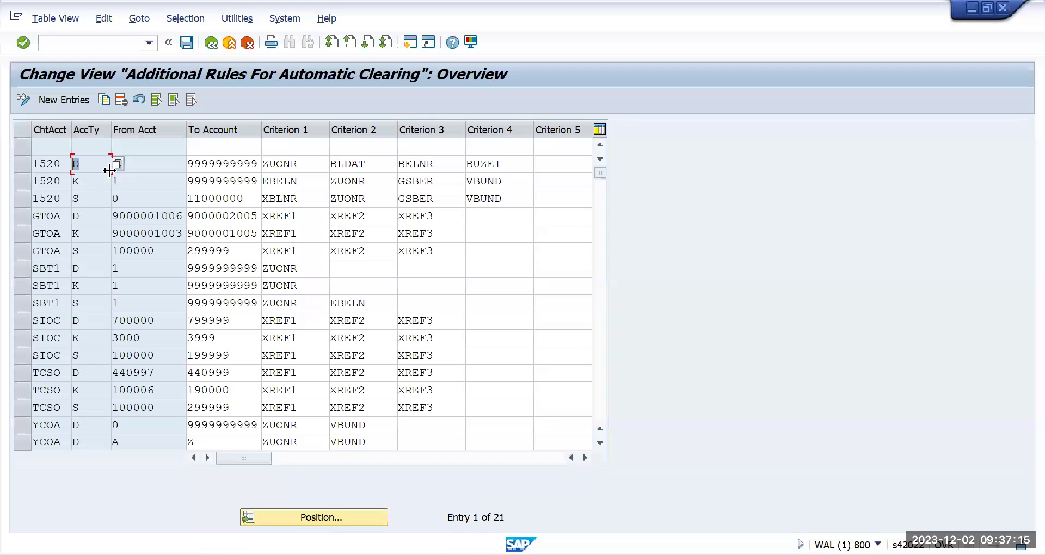
left_click(118, 164)
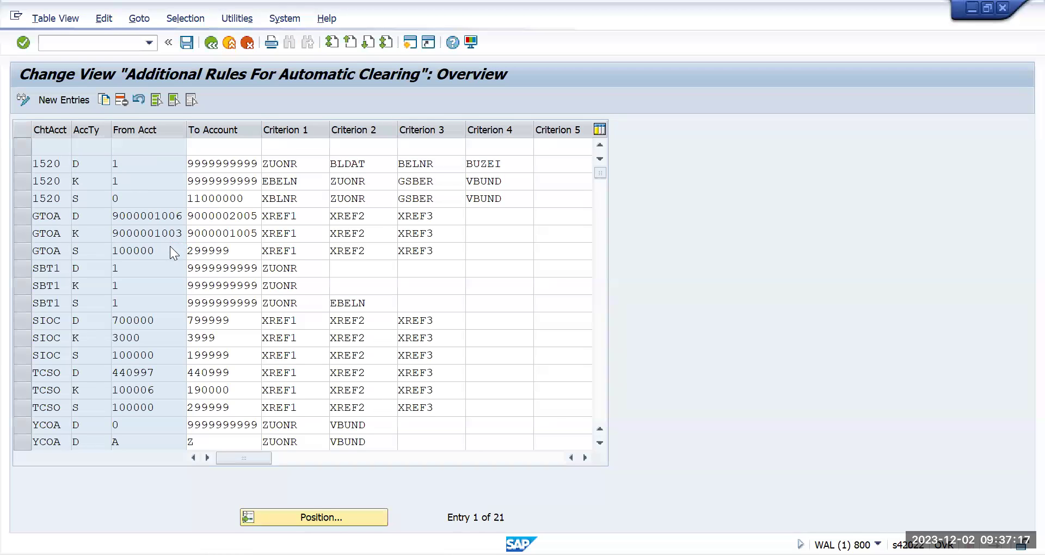
left_click(109, 227)
left_click(108, 235)
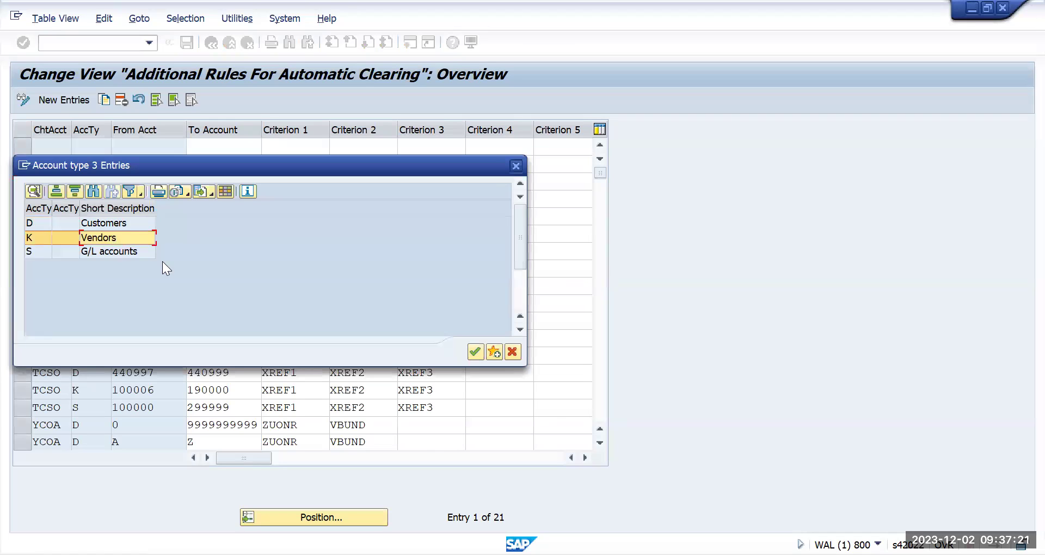
left_click(141, 253)
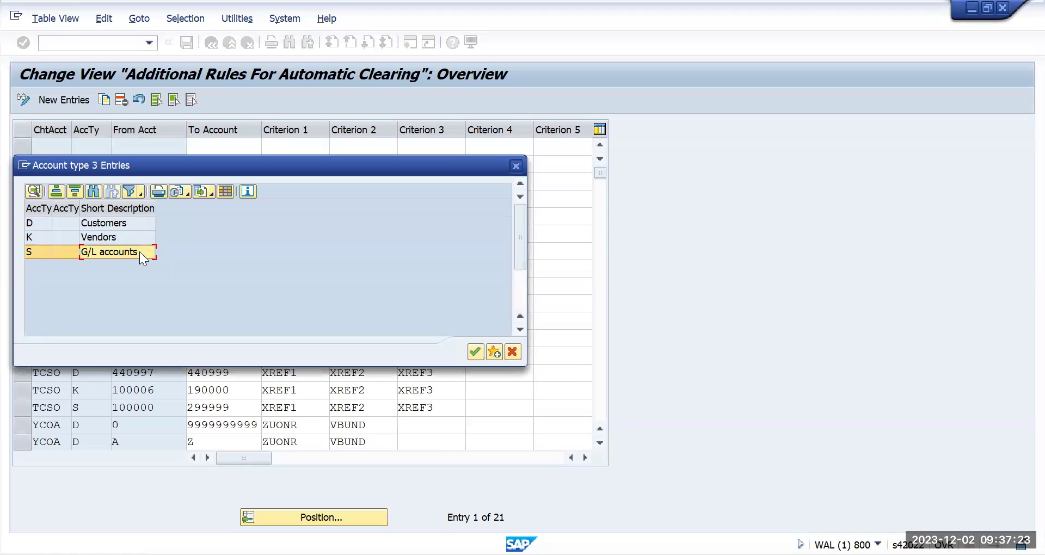
left_click(515, 166)
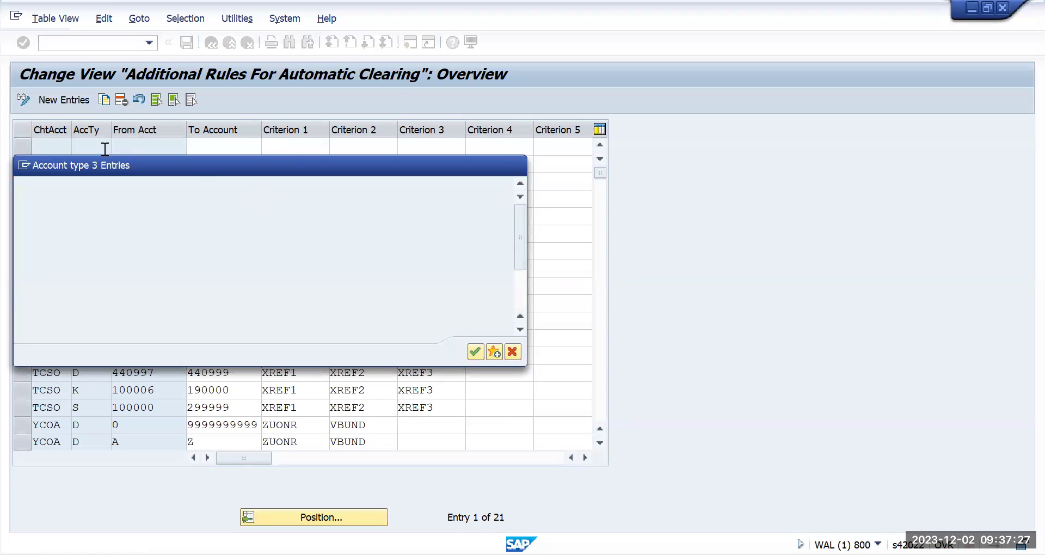
Examine the account type, account range and criteria columns of the clearing rules, and try to look up possible values for Criterion 1
left_click_drag(95, 178, 69, 186)
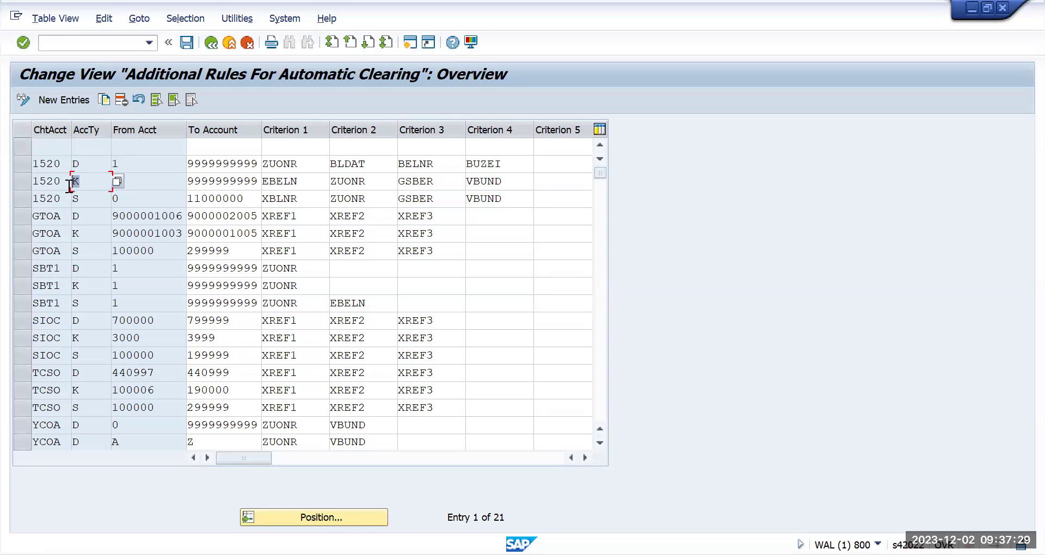
left_click(163, 147)
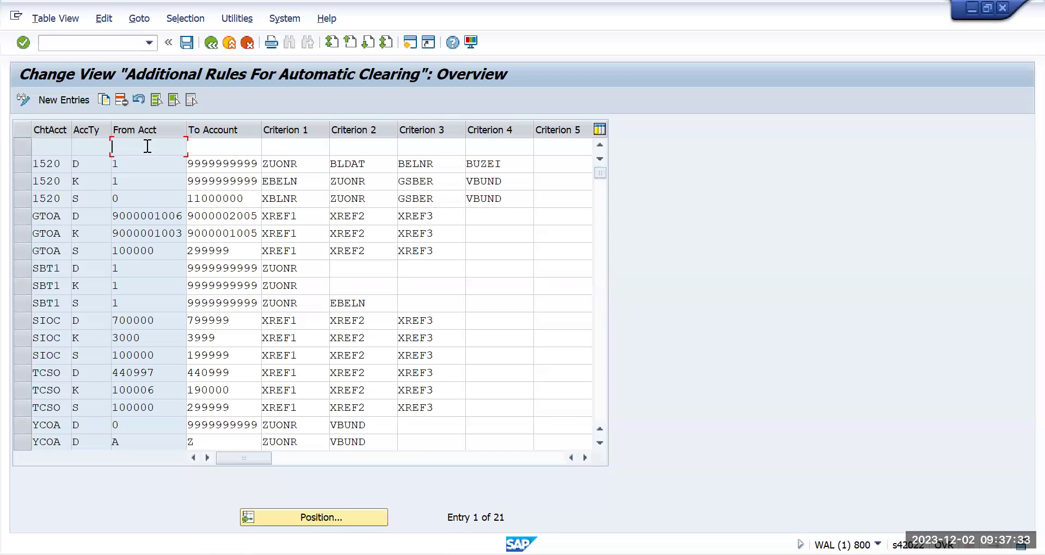
left_click(234, 148)
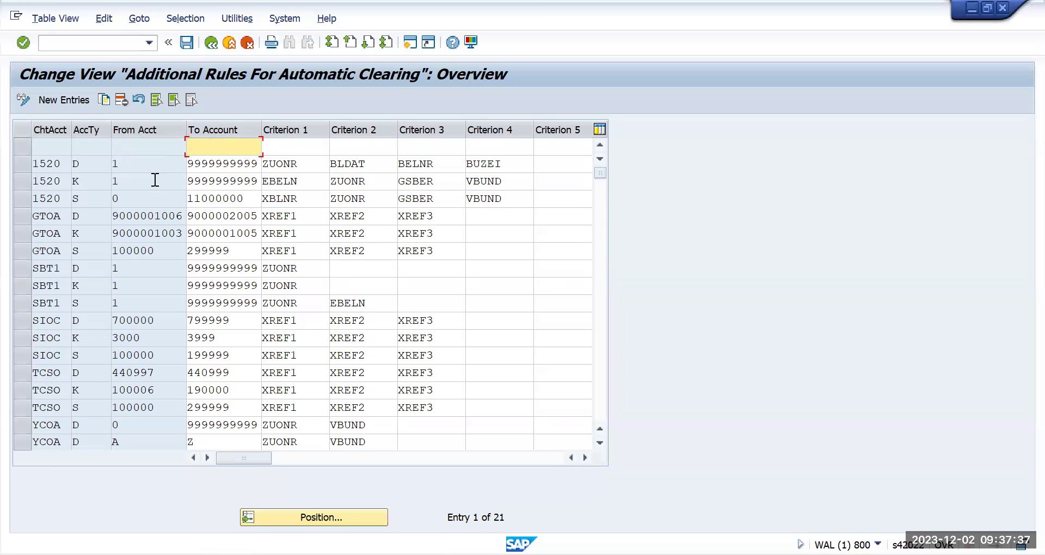
left_click(314, 144)
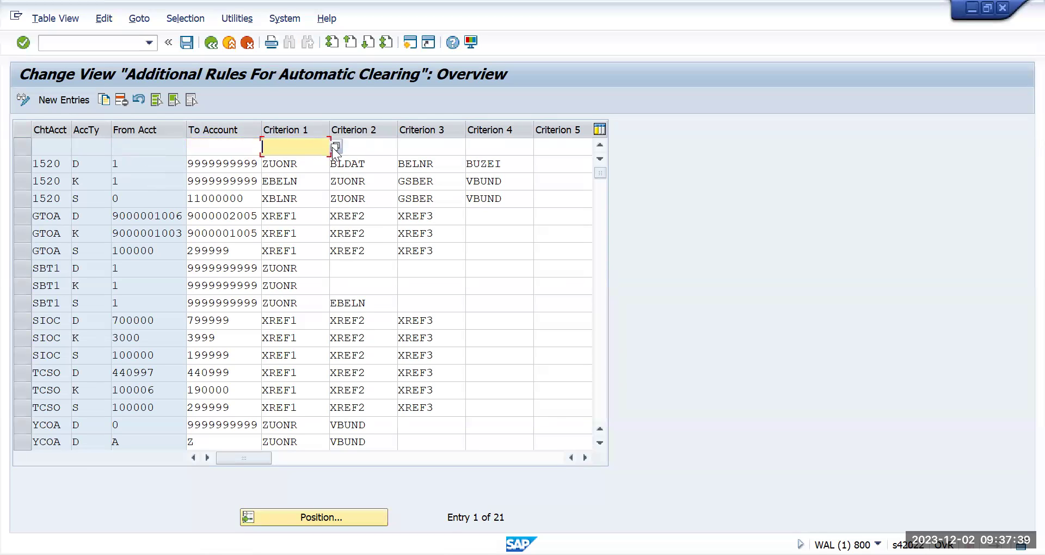
left_click(367, 146)
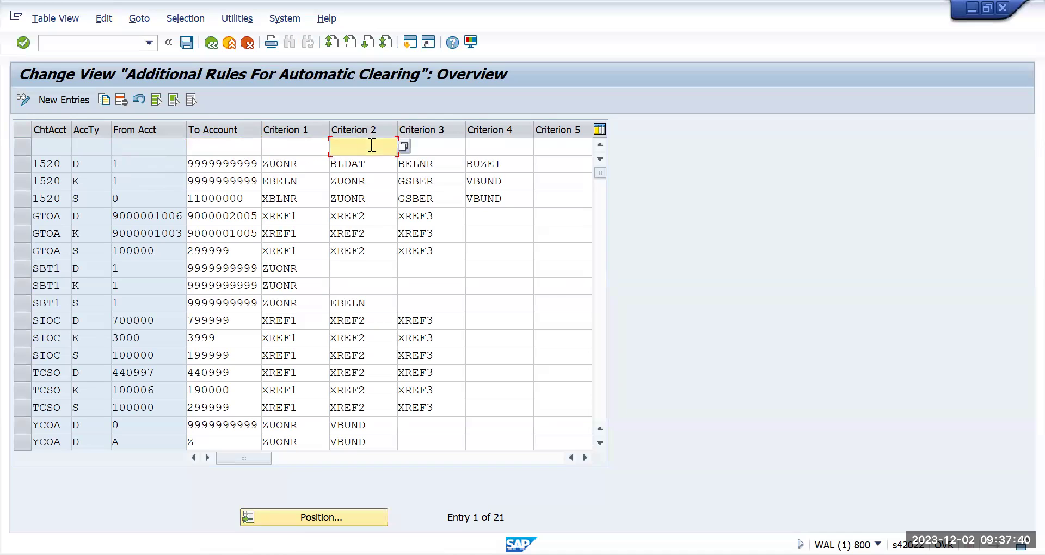
left_click(321, 146)
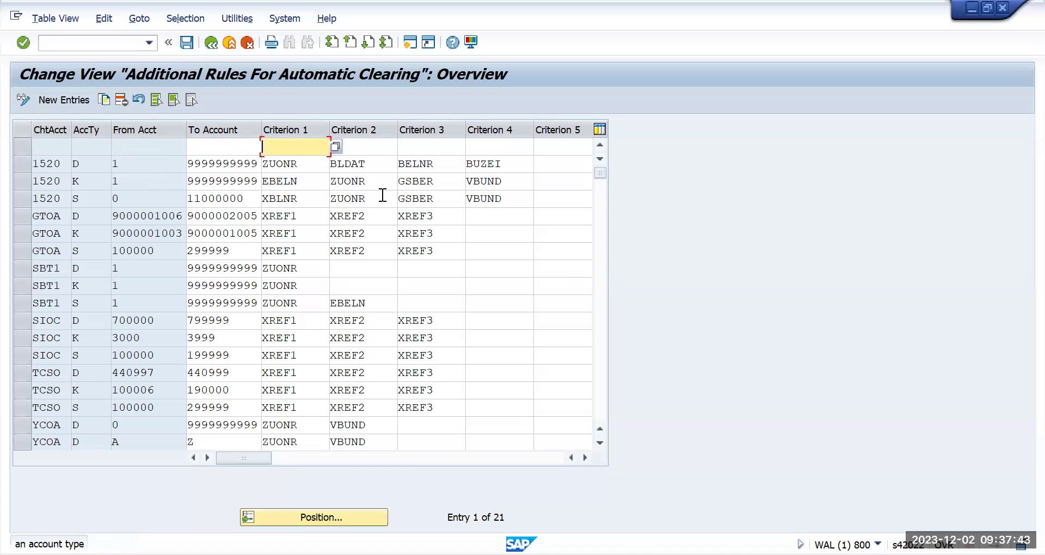
left_click(335, 146)
left_click(336, 146)
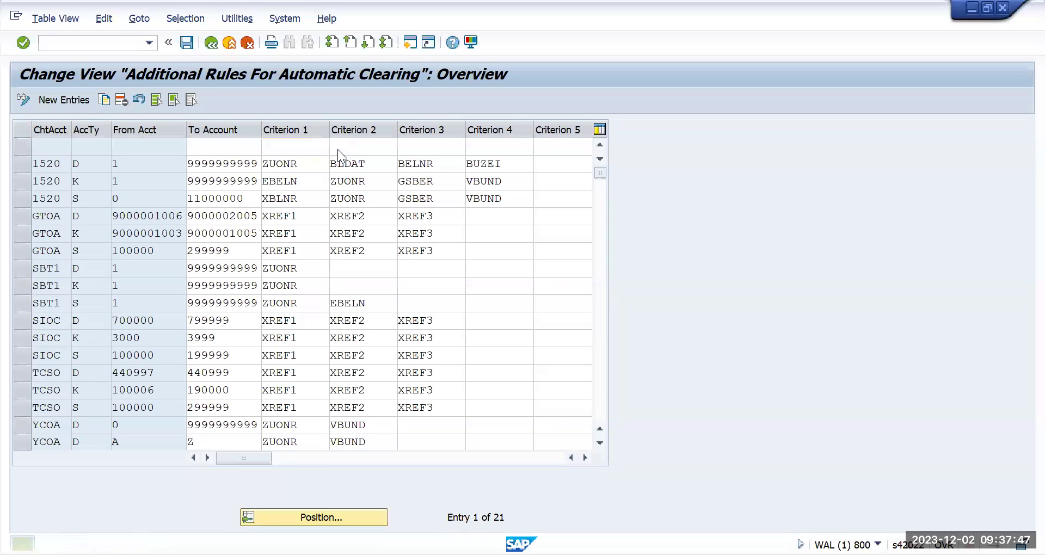
left_click(337, 147)
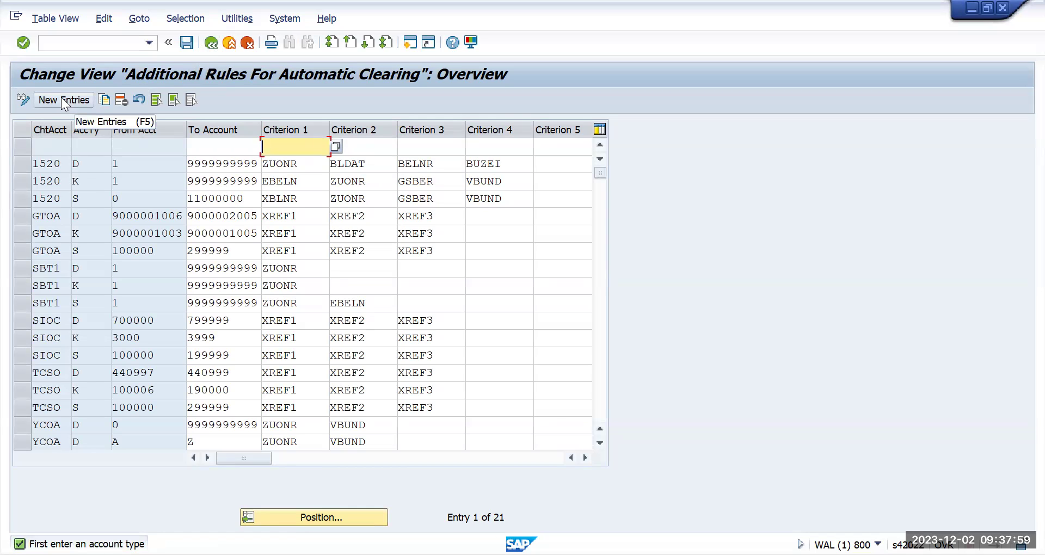
Leave the clearing rules with /n, run transaction se16n and load table BSEG for display
left_click(72, 47)
type("/n")
key("Return")
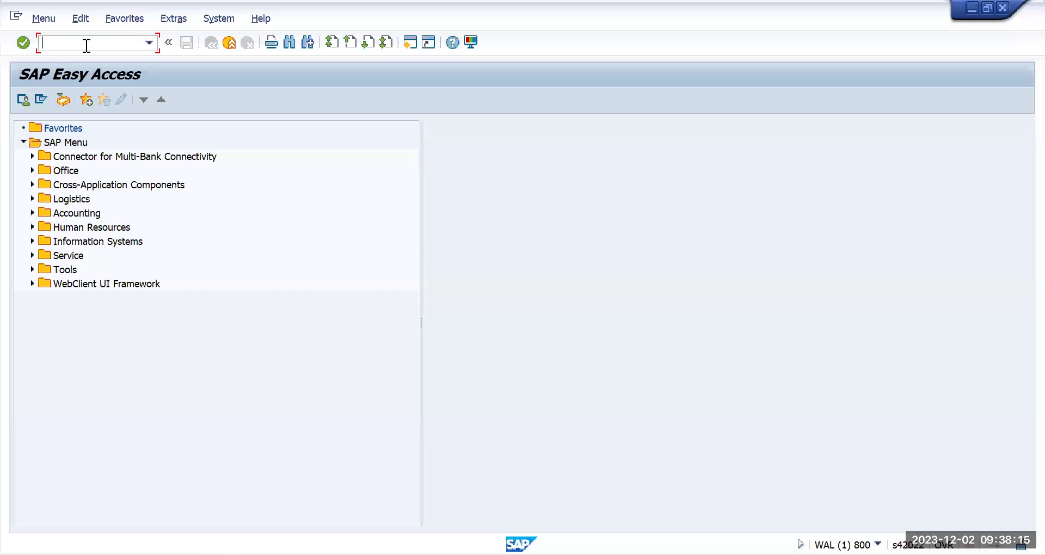
type("se16n")
key("Return")
type("b")
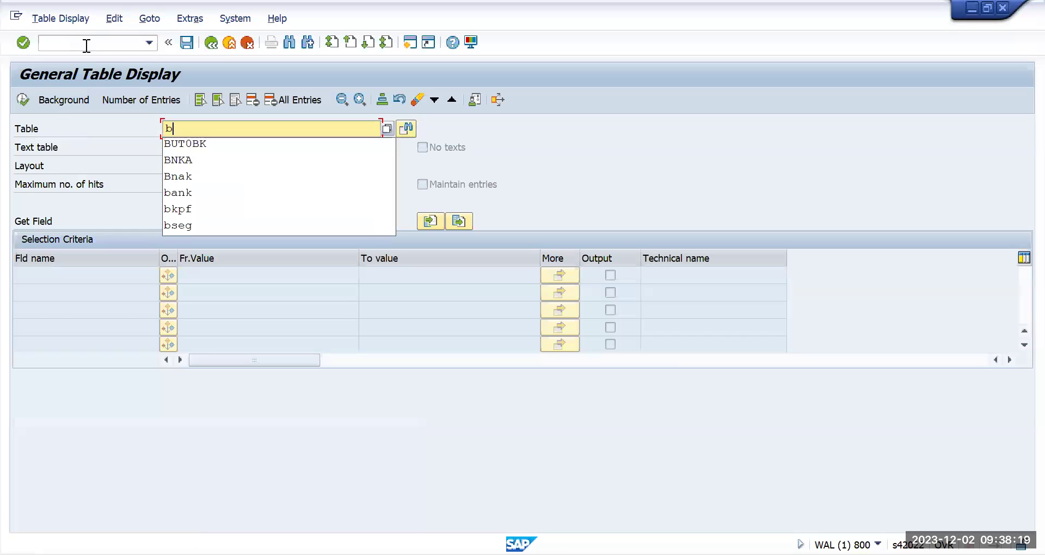
type("seg")
key("Return")
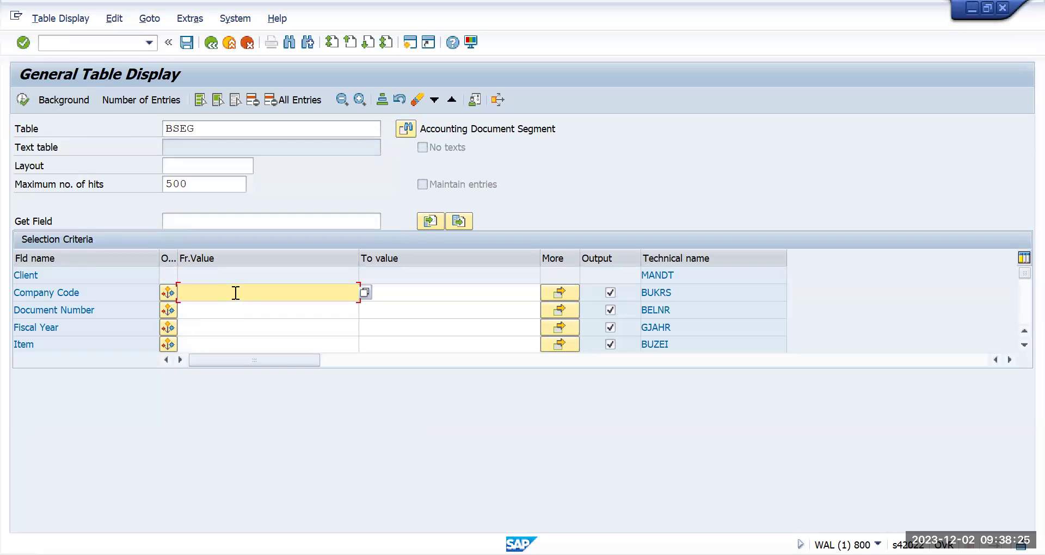
Restrict the BSEG selection to company code tmus and execute it to list the entries
type("tmus")
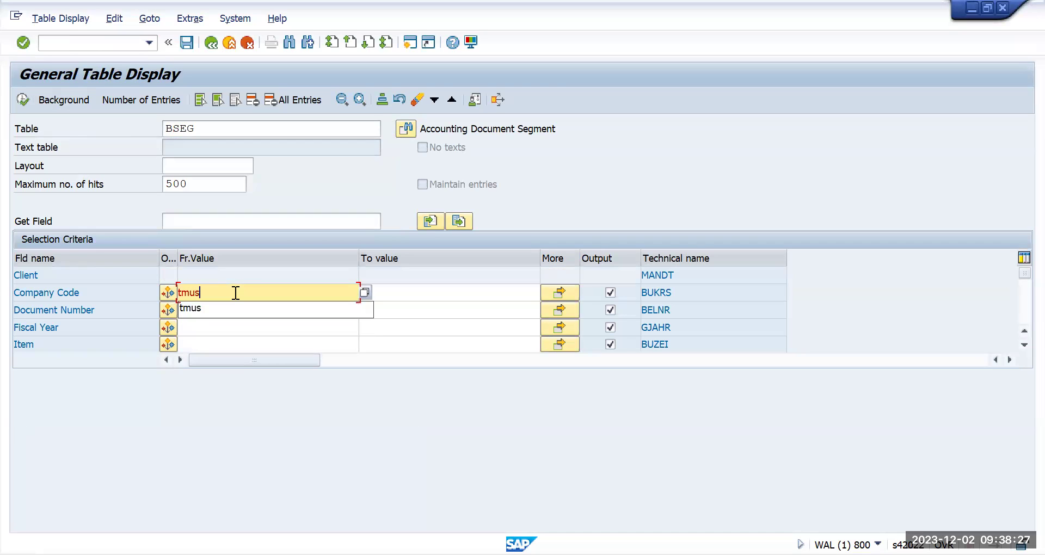
left_click(22, 101)
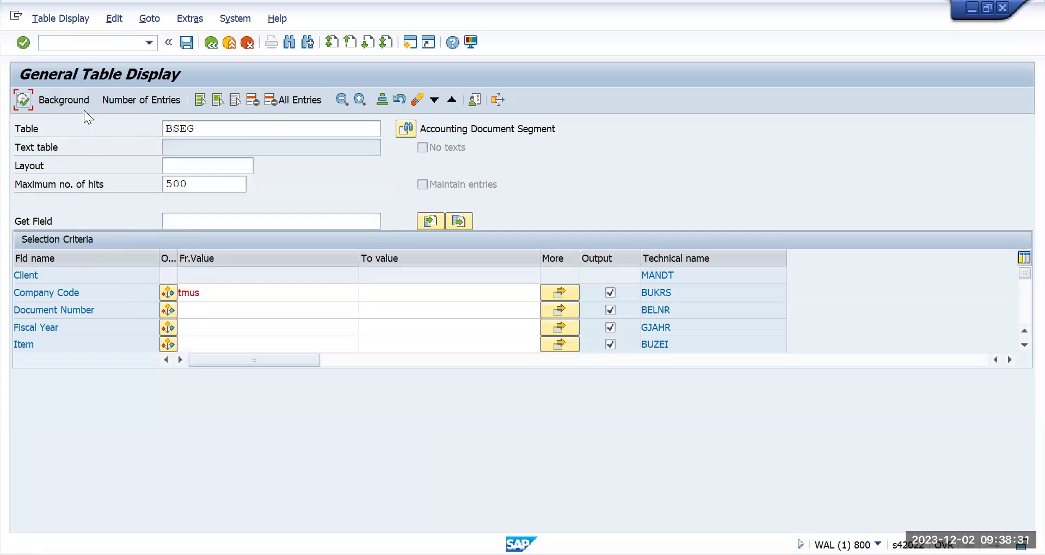
left_click(22, 99)
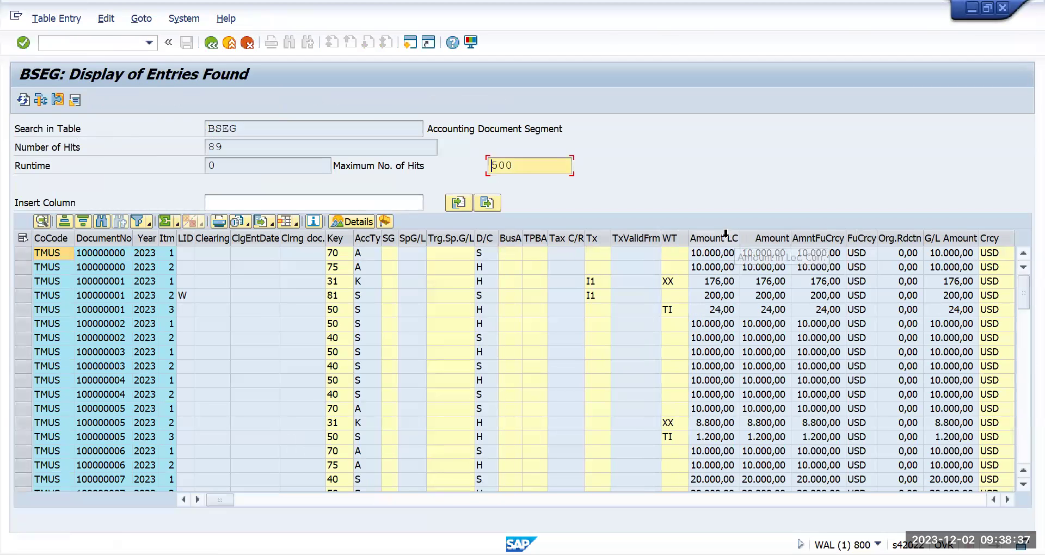
Check the amount columns, open the first entry's details, copy the Amount field's technical name WRBTR and close the details
left_click(730, 237)
left_click(773, 238)
left_click(803, 238)
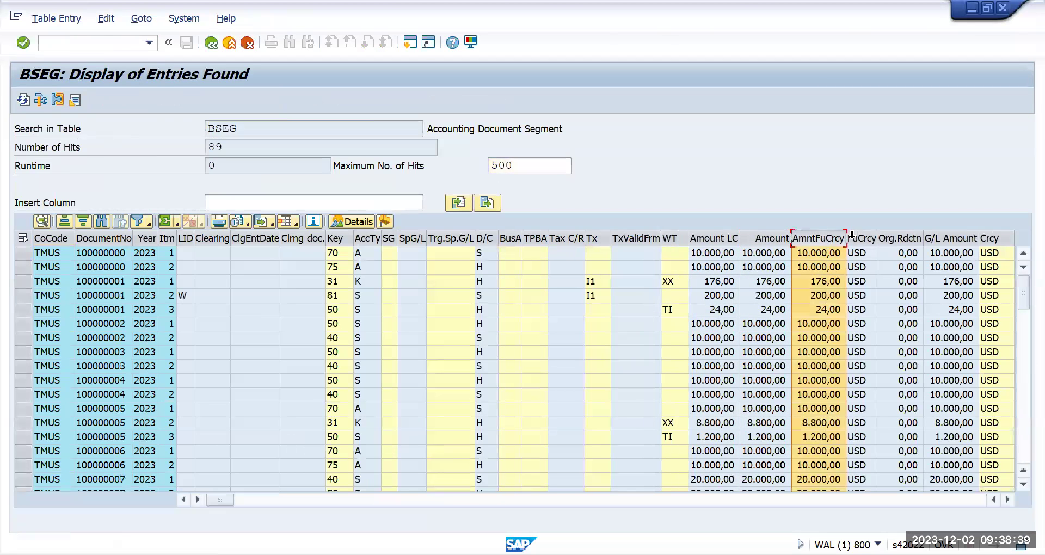
left_click(707, 254)
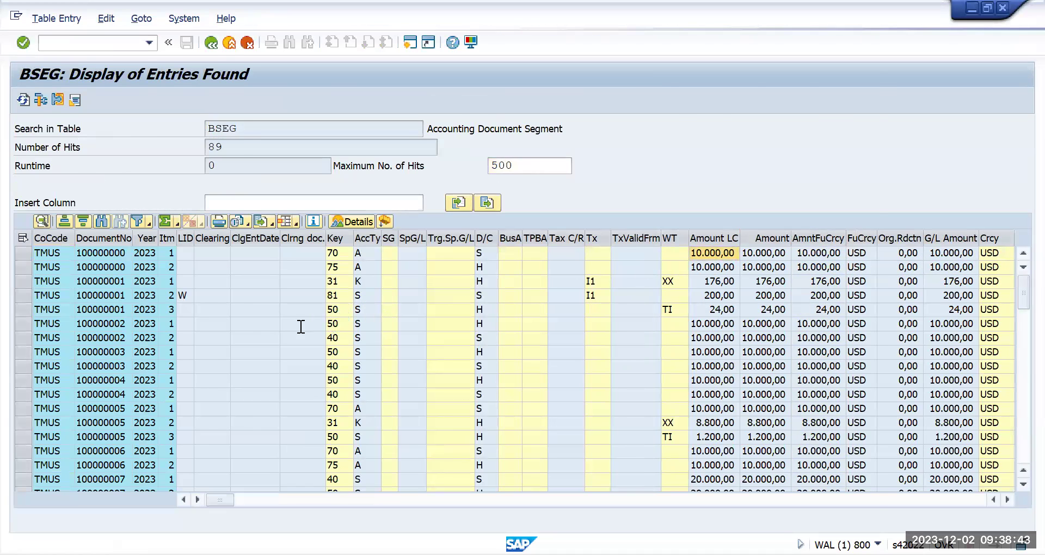
key("F2")
scroll(302, 259, "down", 4)
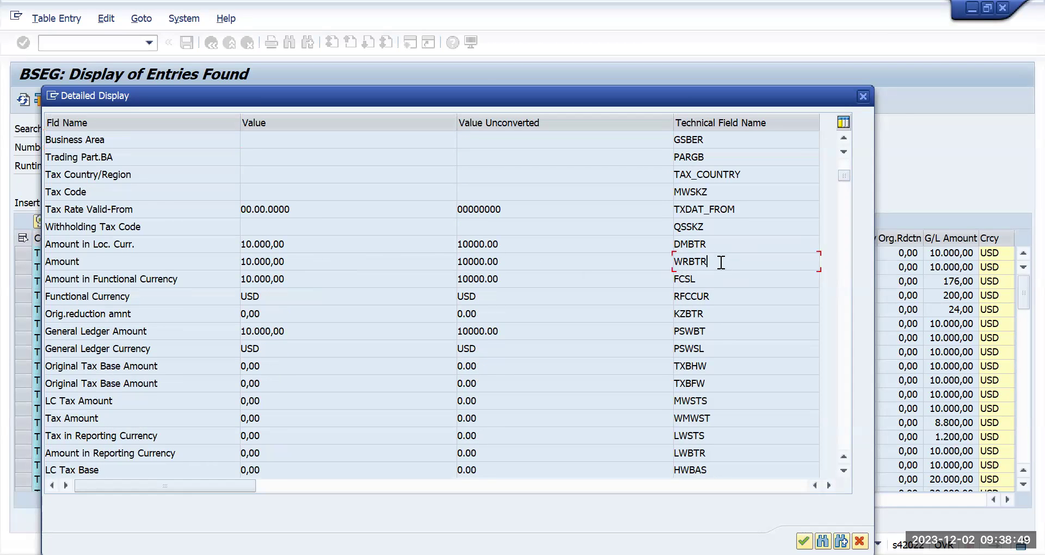
left_click_drag(722, 266, 610, 265)
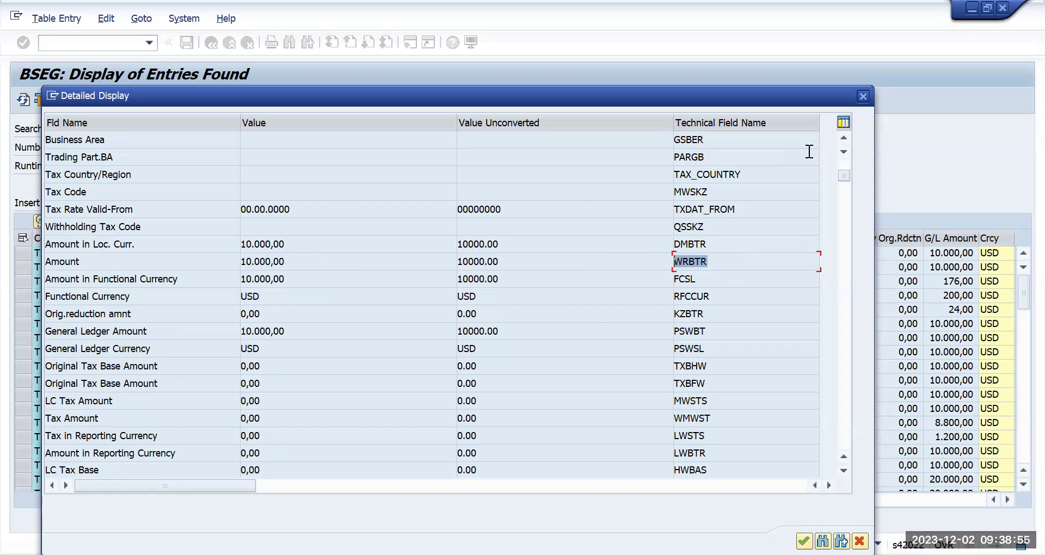
key("ctrl+c")
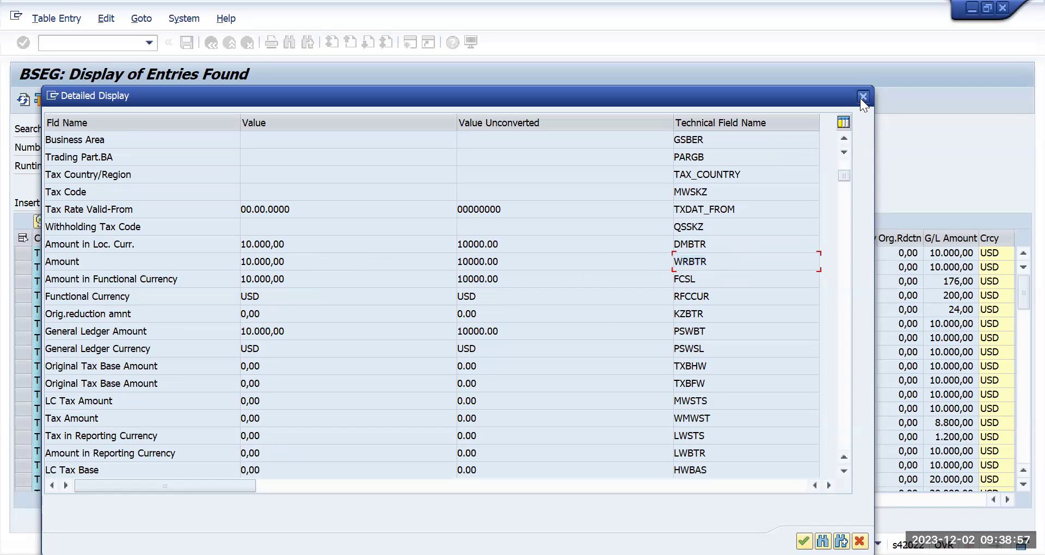
key("Return")
Leave the table display with /n and run transaction ob74 to reopen the additional rules for automatic clearing
left_click(112, 45)
type("/n")
key("Return")
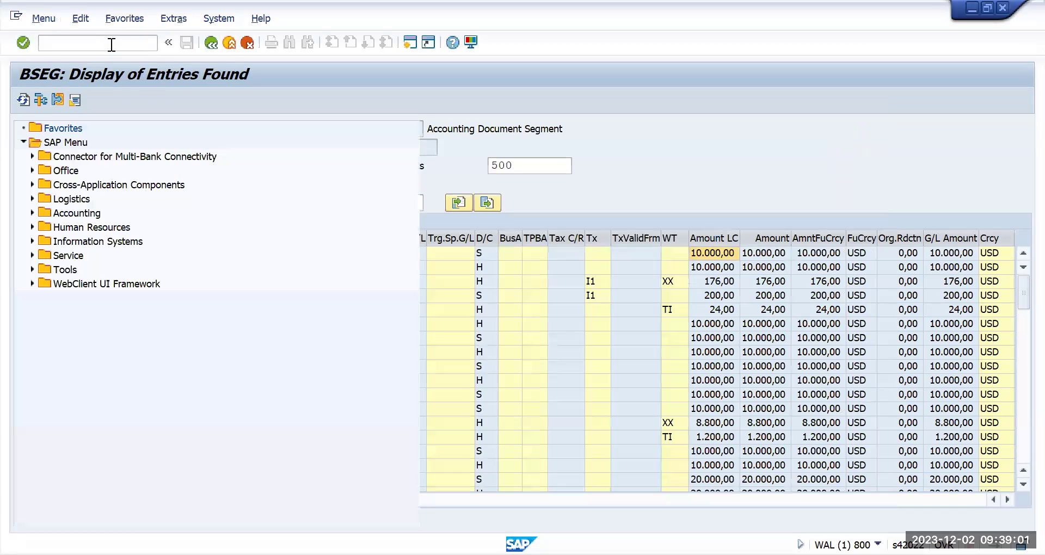
type("ob")
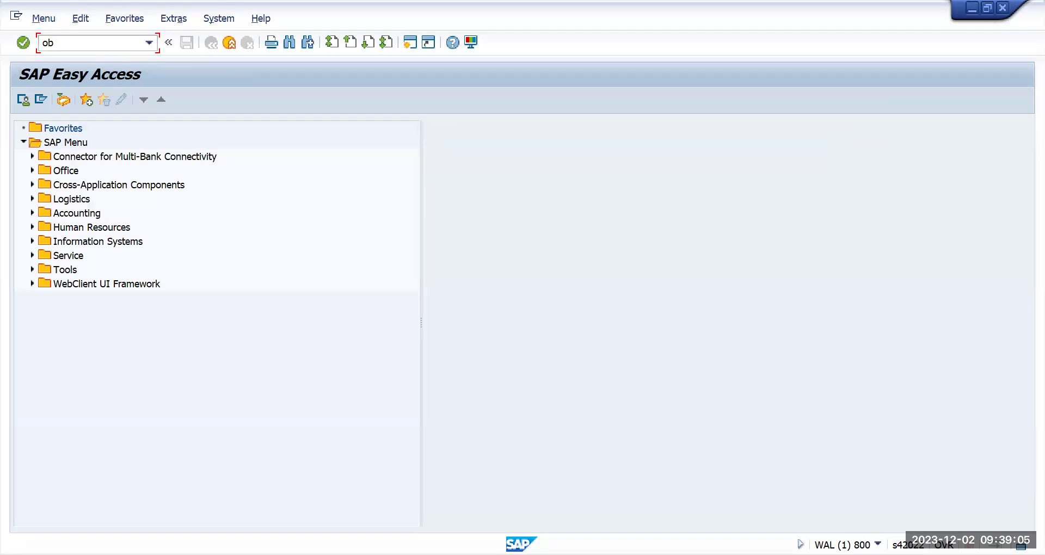
type("74")
key("Return")
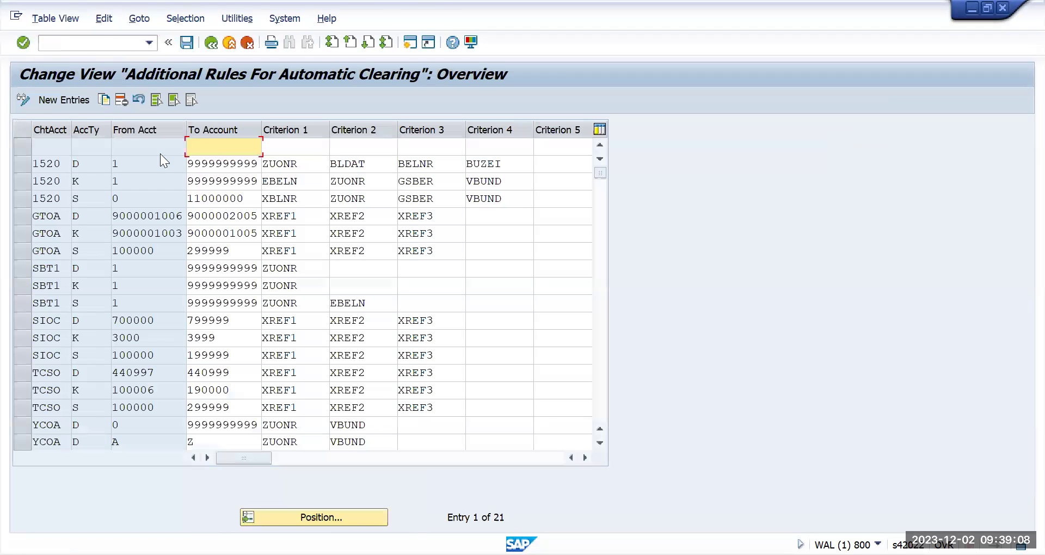
Create a new clearing rule for chart of accounts tmop with account type K and Criterion 1 WRBTR, and try to save it
left_click(65, 99)
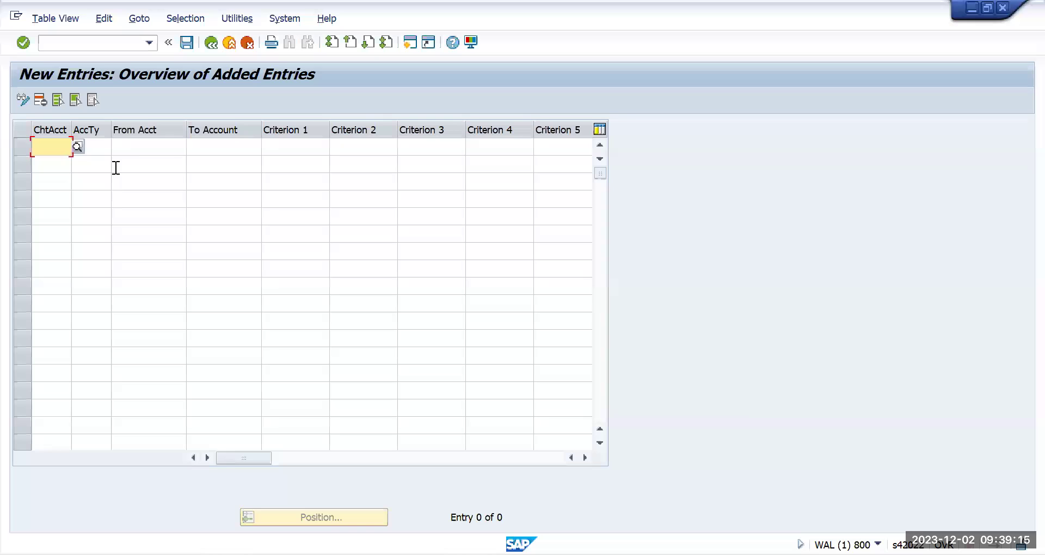
type("tmop")
key("Tab")
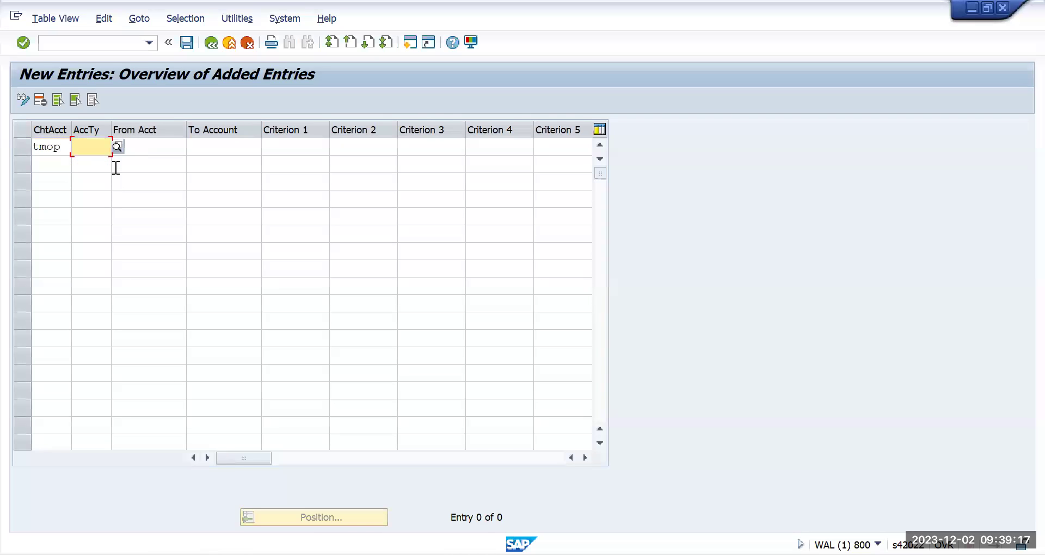
type("K")
key("Tab")
key("Tab")
key("Tab")
type("WRBTR")
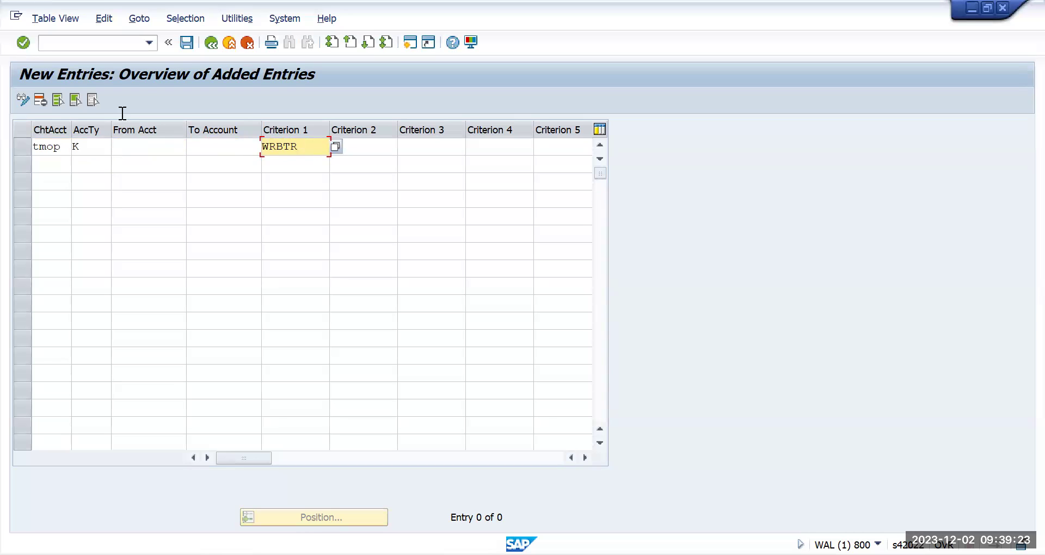
left_click(188, 43)
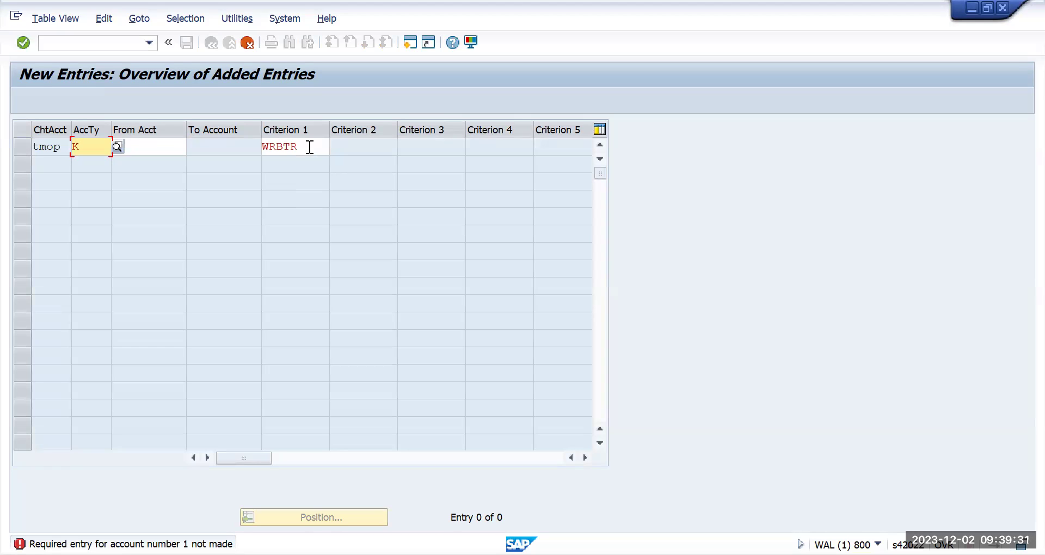
Check the account type and From Acct fields, recheck the entry, and view the error message's long text before closing it
key("Tab")
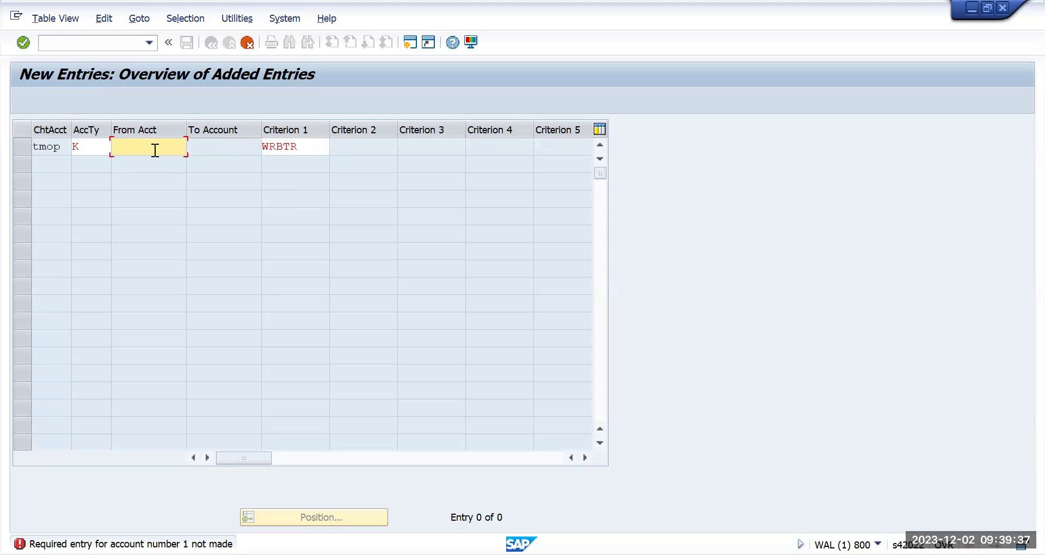
key("shift+Tab")
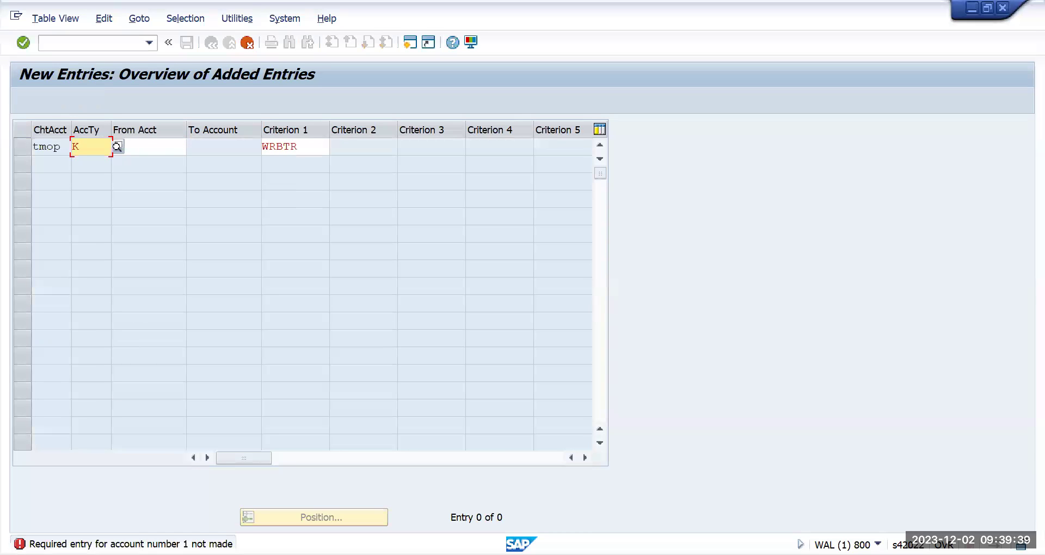
key("Return")
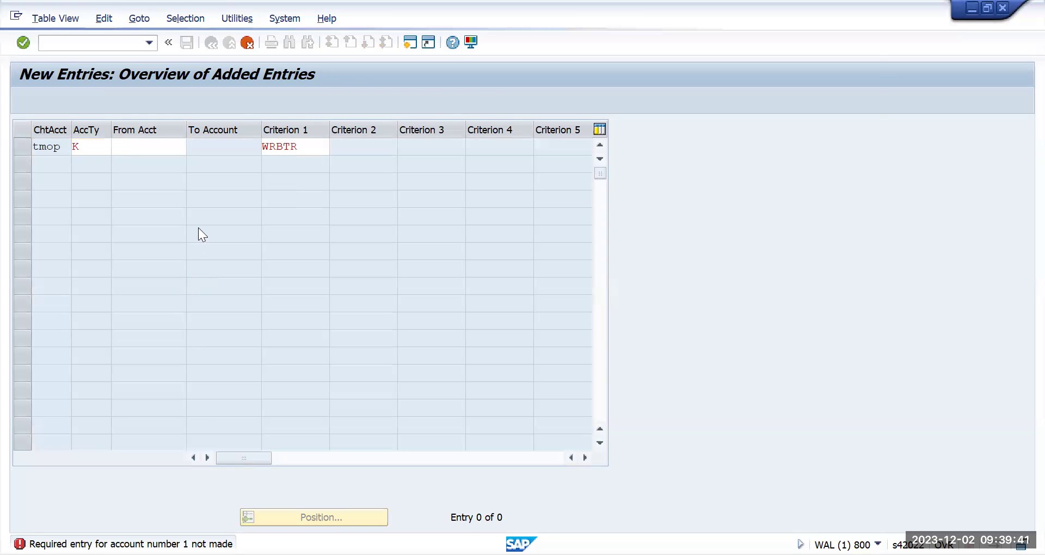
key("F1")
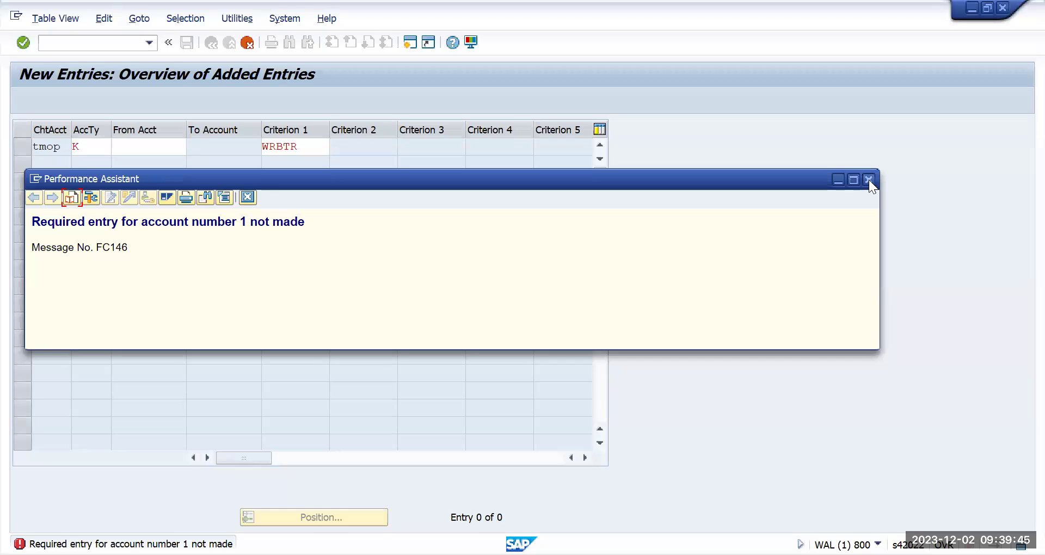
key("Escape")
Set the new rule's From Acct to 1 and save the entry
left_click(165, 147)
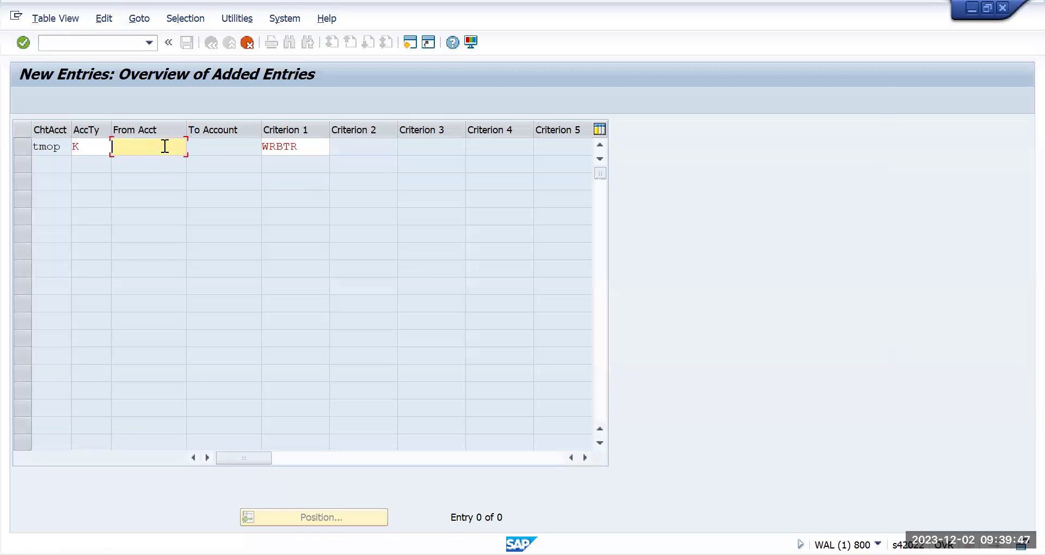
type("1")
key("ctrl+s")
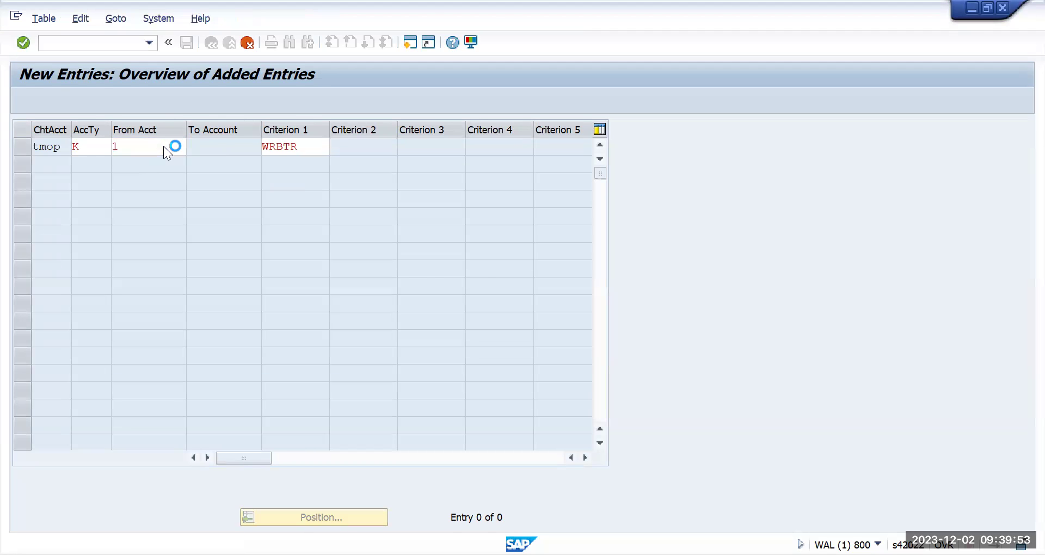
key("Return")
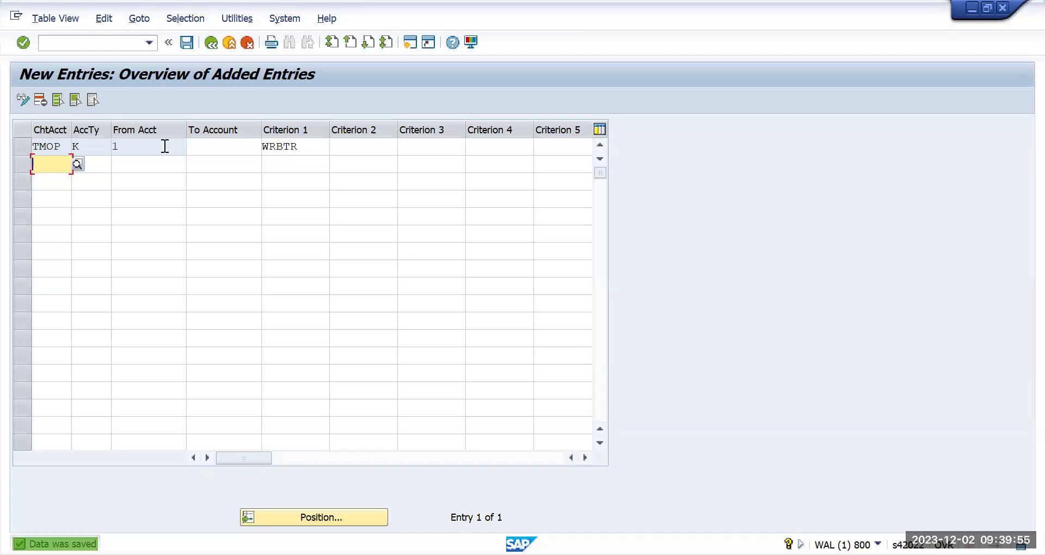
left_click(196, 145)
type("9999999999")
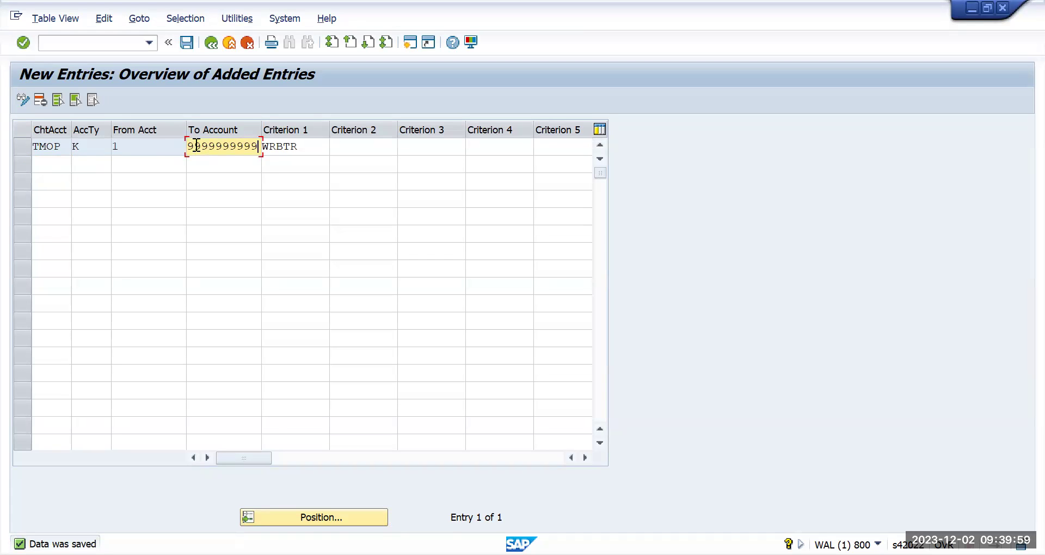
key("Return")
key("ctrl+s")
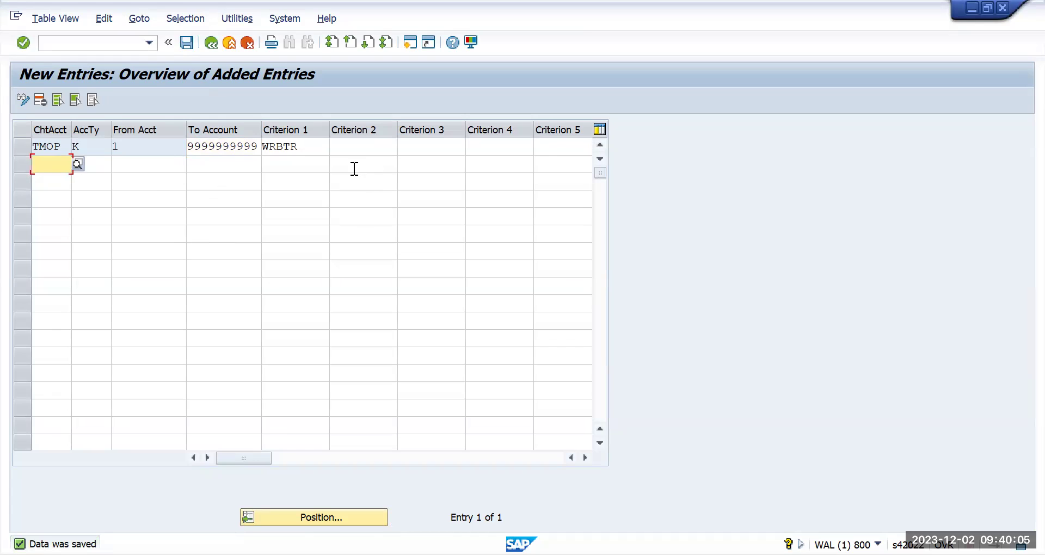
Save the TMOP rule again, return to the automatic clearing rules overview, and delete the blank entry, saving the change
left_click_drag(310, 147, 236, 150)
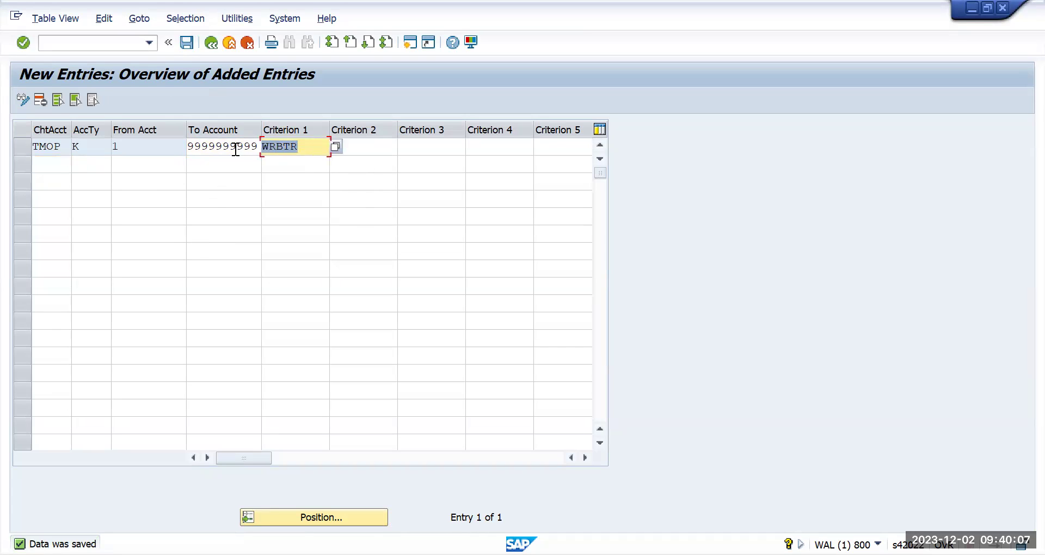
left_click(189, 43)
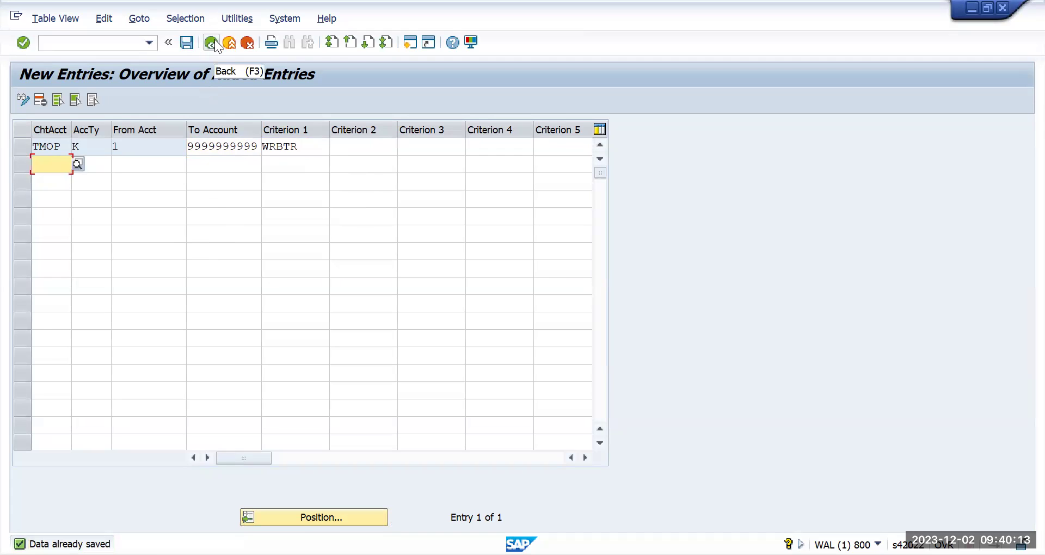
left_click(211, 48)
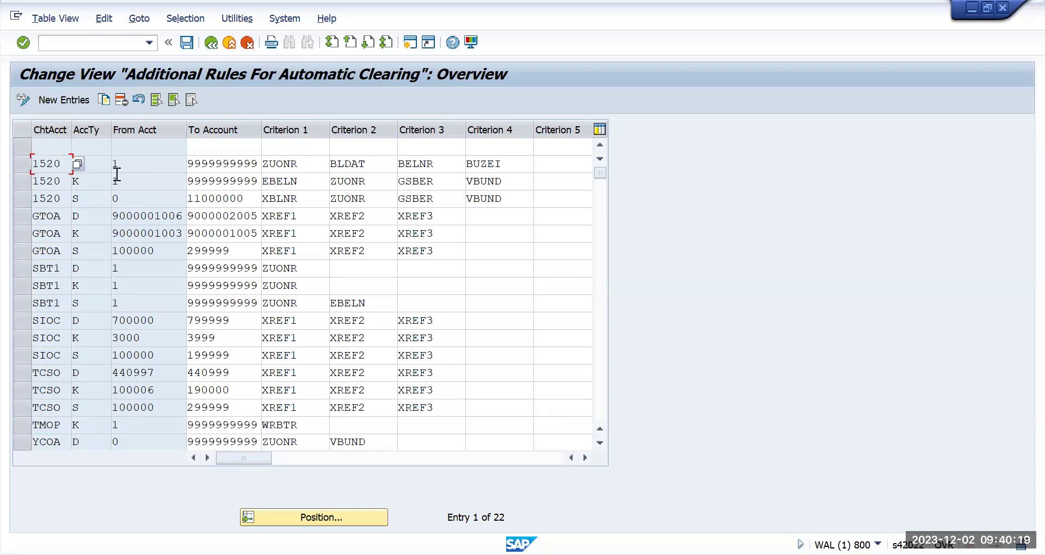
left_click(23, 147)
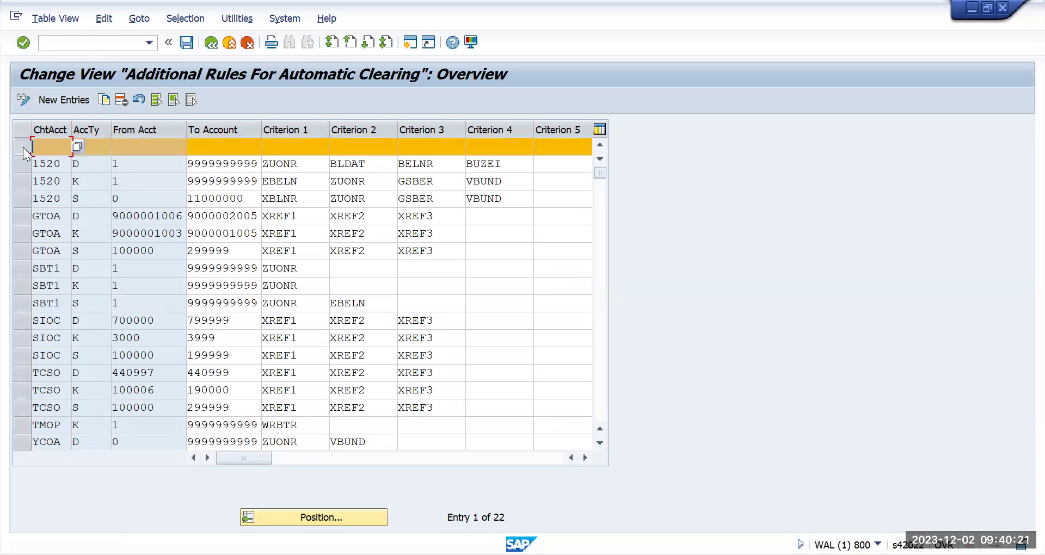
left_click(122, 98)
left_click(185, 43)
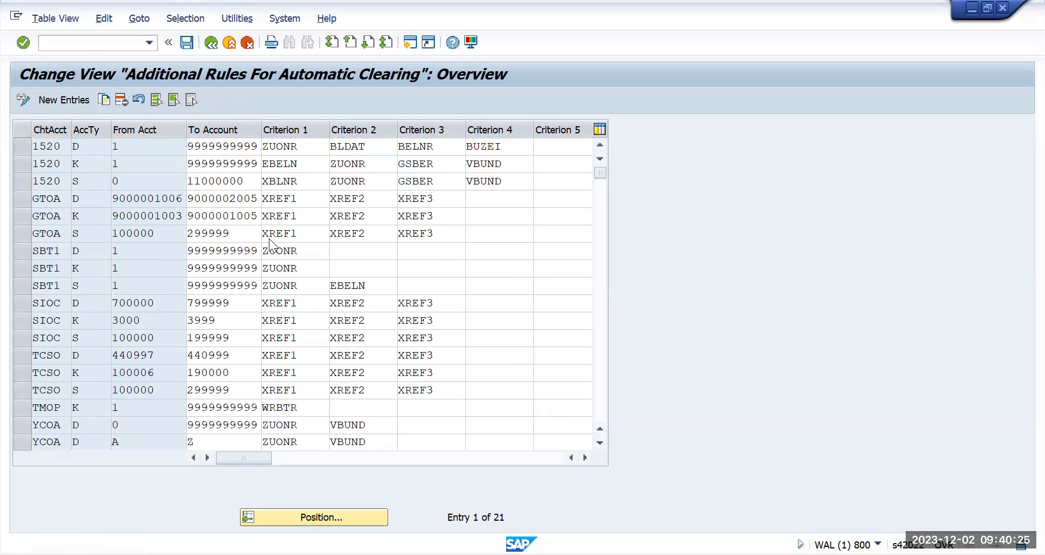
Leave the clearing rules and open the Automatic Clearing transaction F.13
left_click(102, 42)
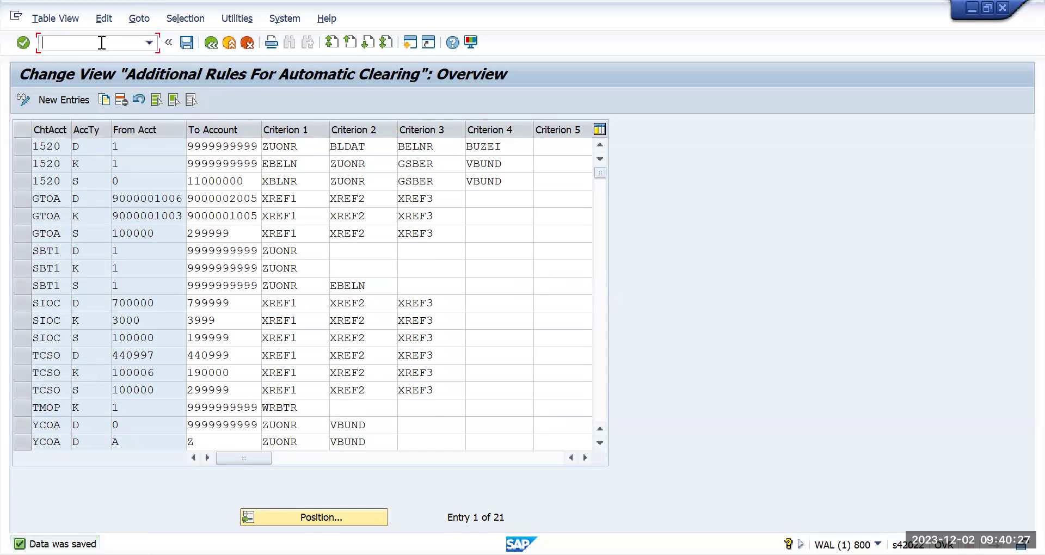
type("/n")
key("Return")
type("f.13")
key("Return")
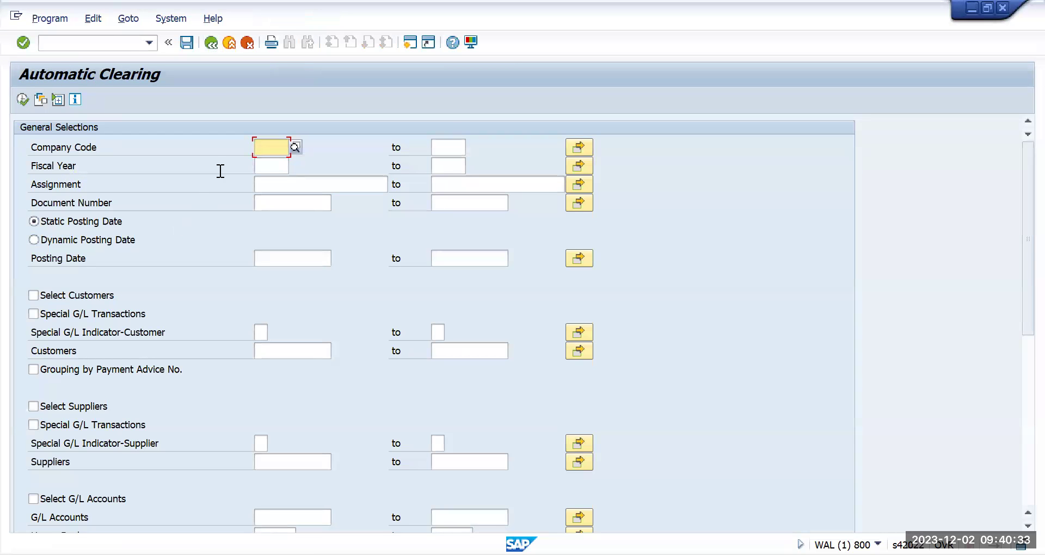
Run a test clearing for company code tmus with Select Suppliers enabled and the vendor's account number entered
key("BackSpace")
left_click(289, 162)
scroll(92, 362, "down", 1)
left_click(98, 384)
left_click(262, 436)
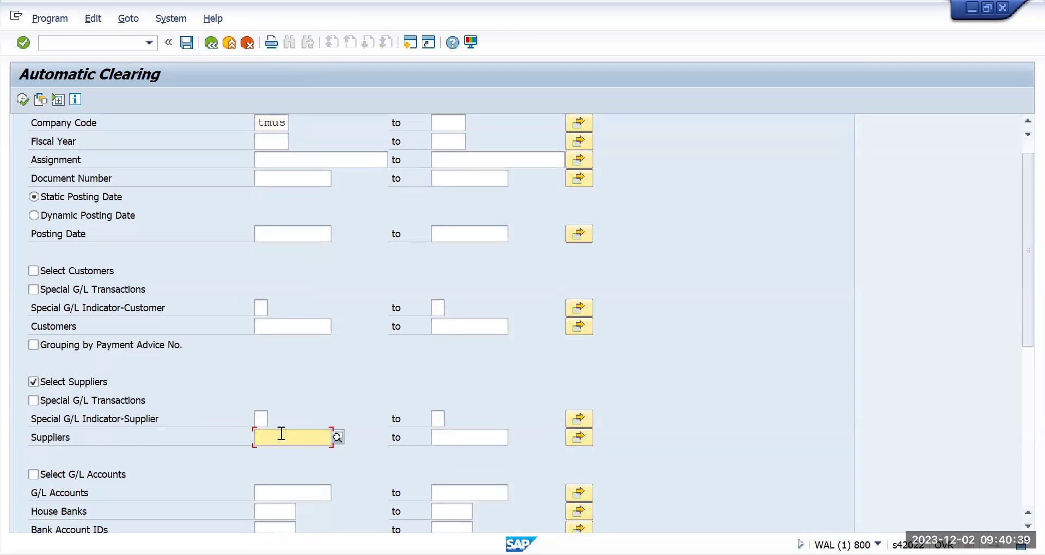
left_click(296, 454)
left_click(24, 101)
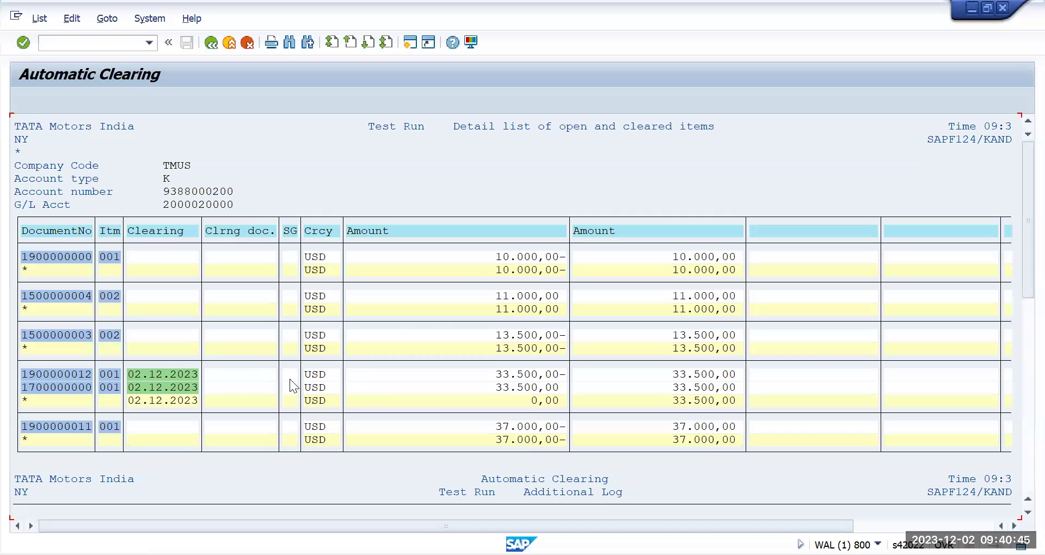
Examine the amounts, group totals and clearing dates of the document groups in the test run list
left_click(498, 257)
left_click(498, 297)
left_click(498, 336)
left_click(499, 374)
left_click(529, 403)
left_click(505, 269)
left_click(507, 309)
left_click(176, 371)
Open FBL1N, list the open vendor items for TMUS, and check the credit memo and Auto inv amounts before going back
left_click(85, 47)
type("/nfbl1n")
key("Return")
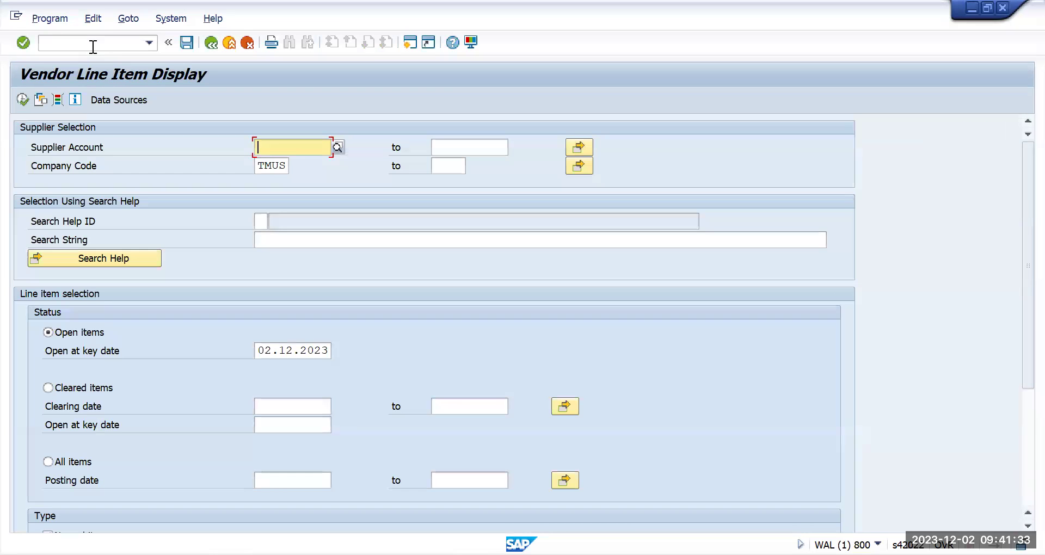
left_click(23, 99)
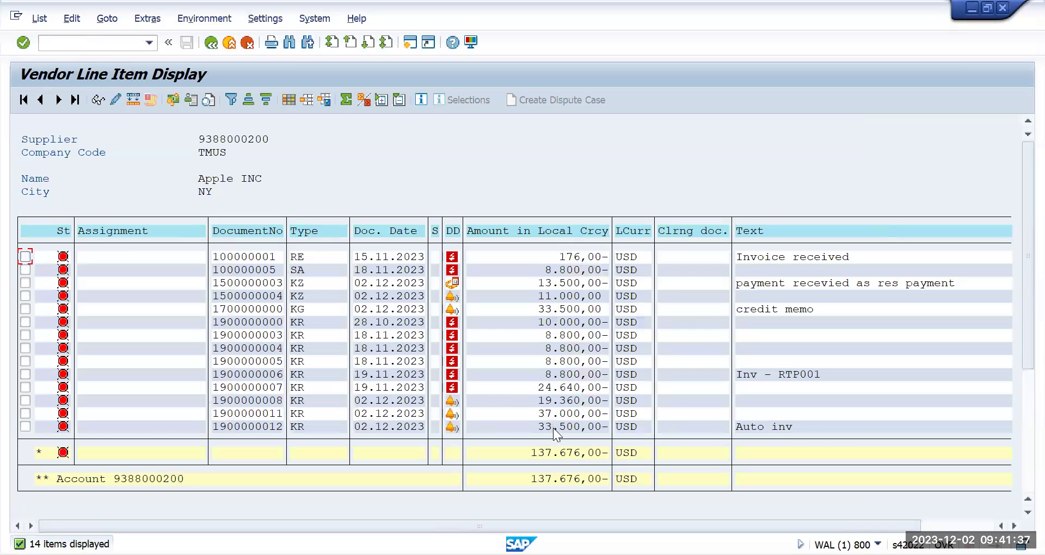
left_click(542, 309)
left_click(543, 427)
left_click(211, 43)
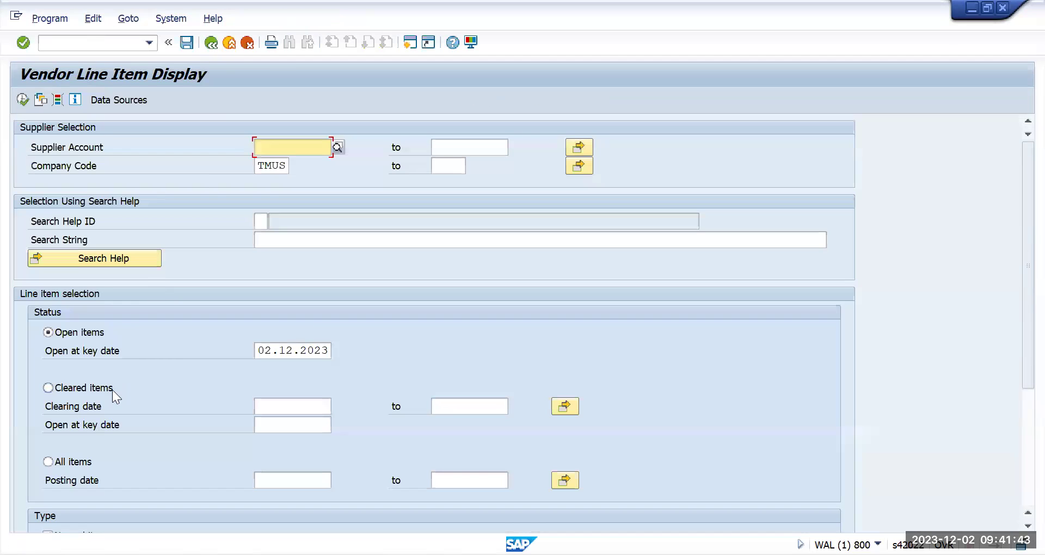
List all vendor items for TMUS, review the open and cleared items, and return to the selection screen
left_click(62, 457)
left_click(22, 99)
scroll(384, 345, "down", 5)
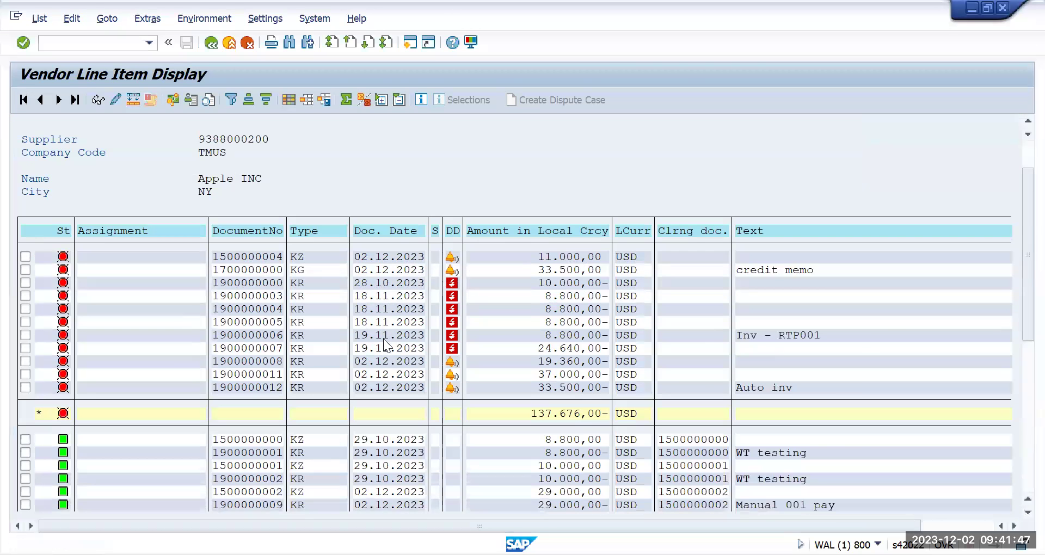
scroll(383, 338, "down", 1)
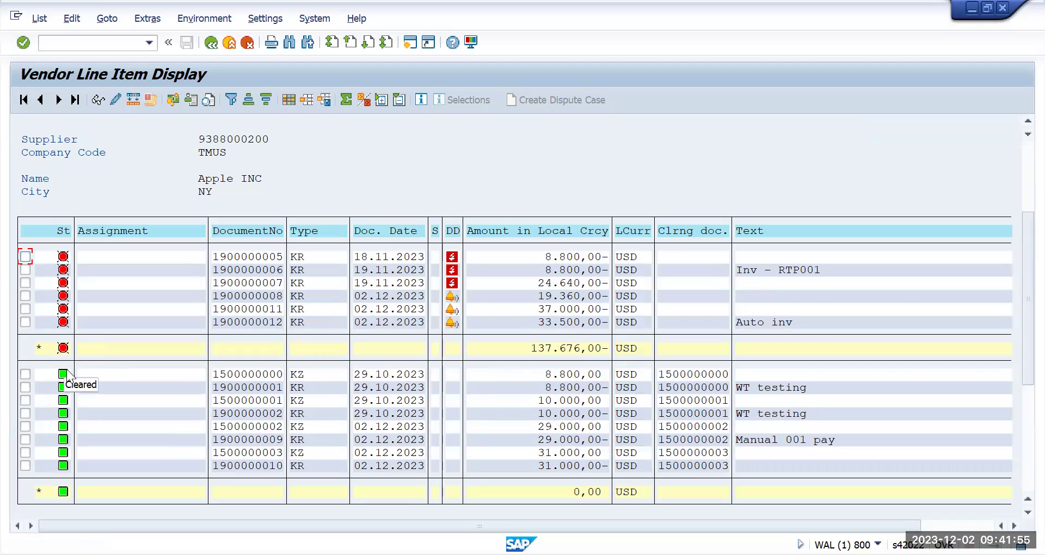
left_click(207, 43)
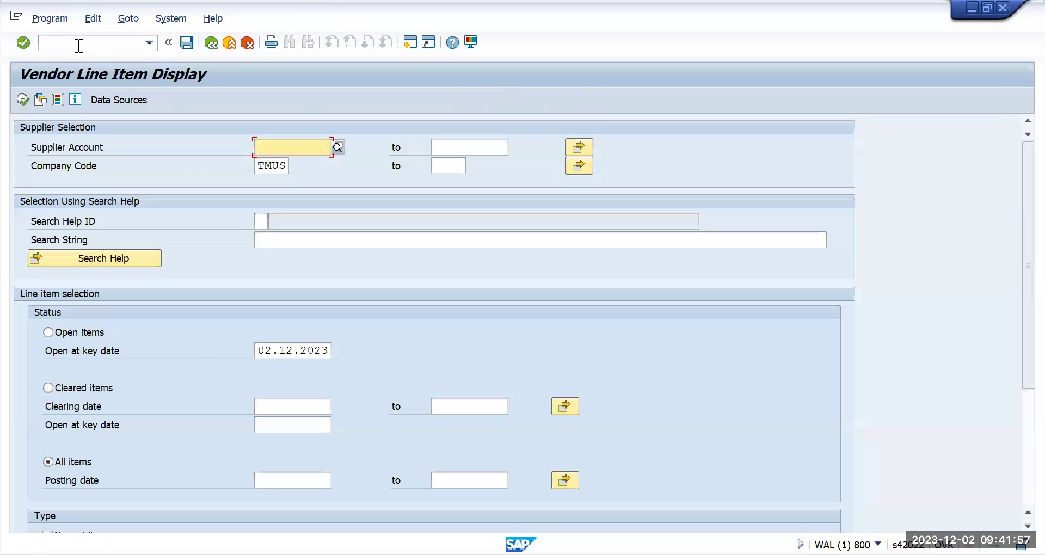
Reopen F.13 and enter company code TMUS, enable Select Suppliers, and fill in the vendor's account number
left_click(79, 46)
type("/")
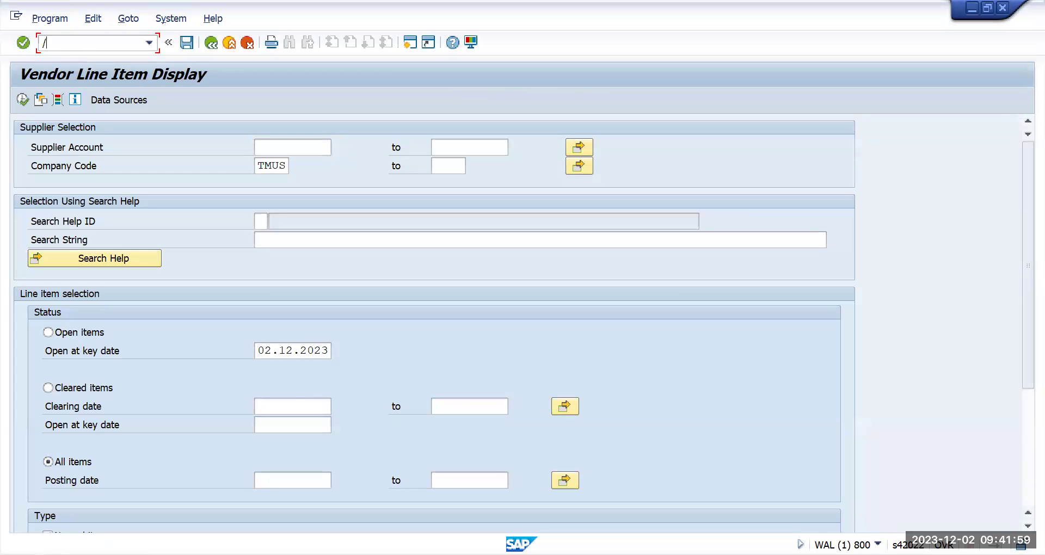
type("nf.13")
key("Return")
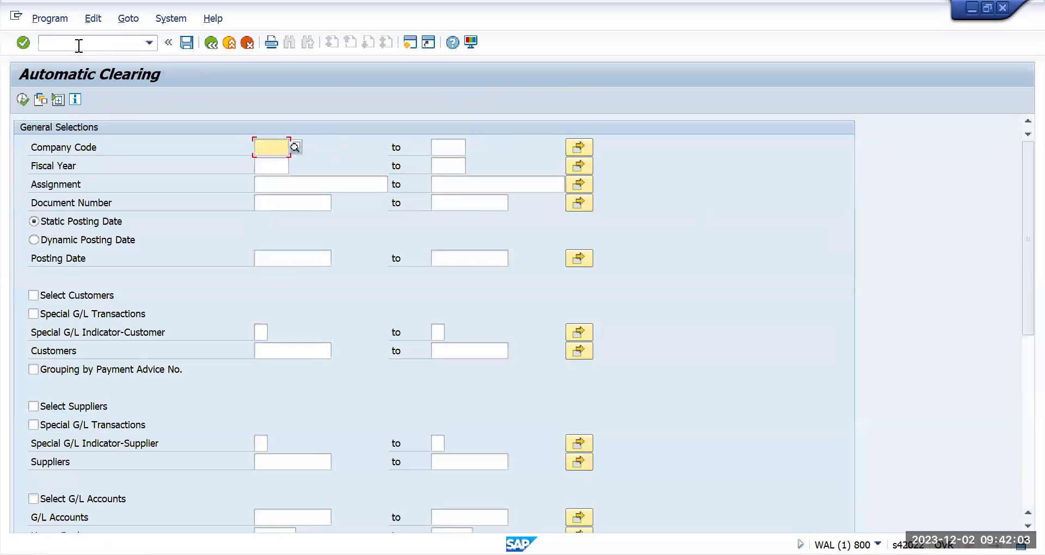
left_click(275, 161)
scroll(150, 390, "down", 3)
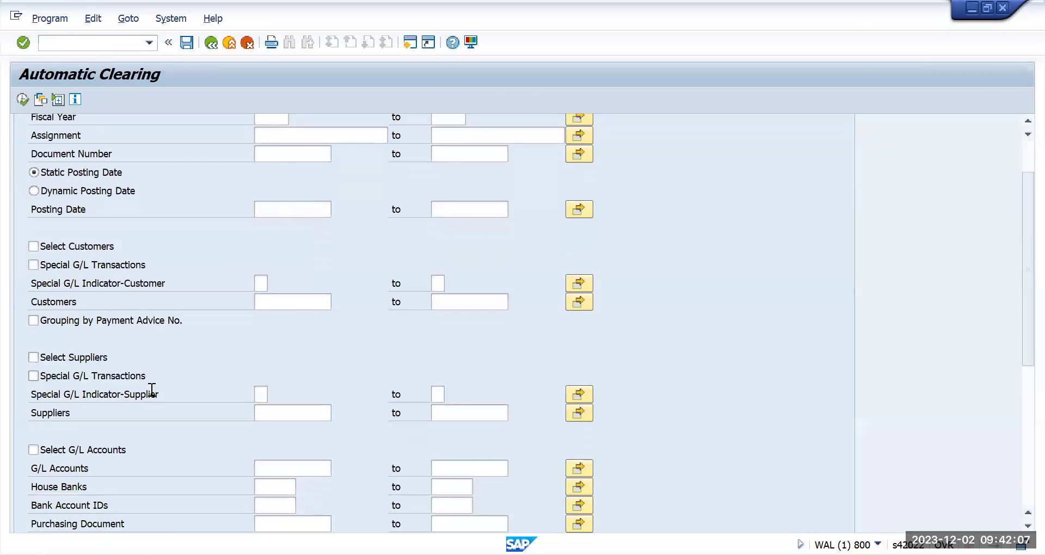
scroll(150, 390, "down", 2)
scroll(67, 390, "down", 1)
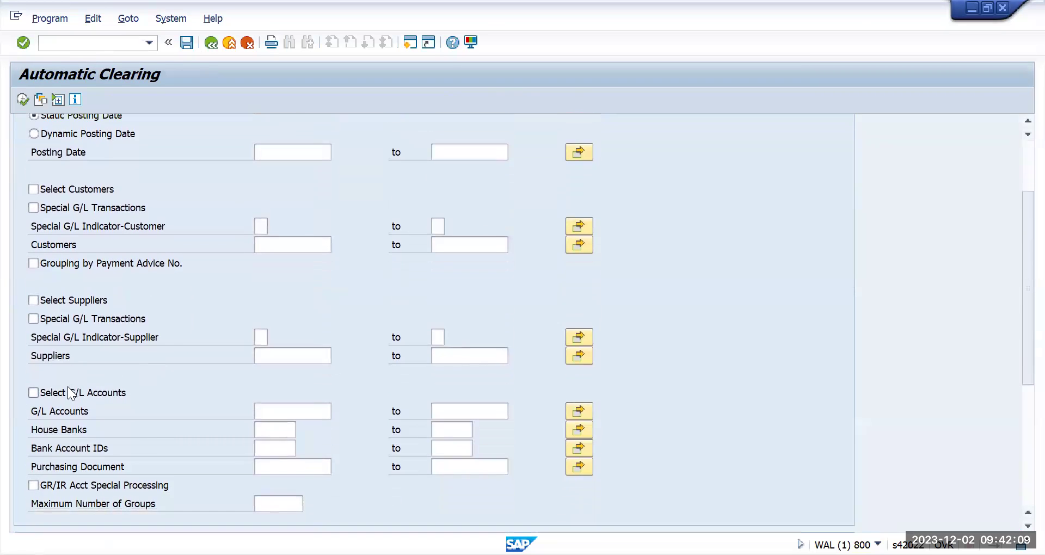
left_click(44, 300)
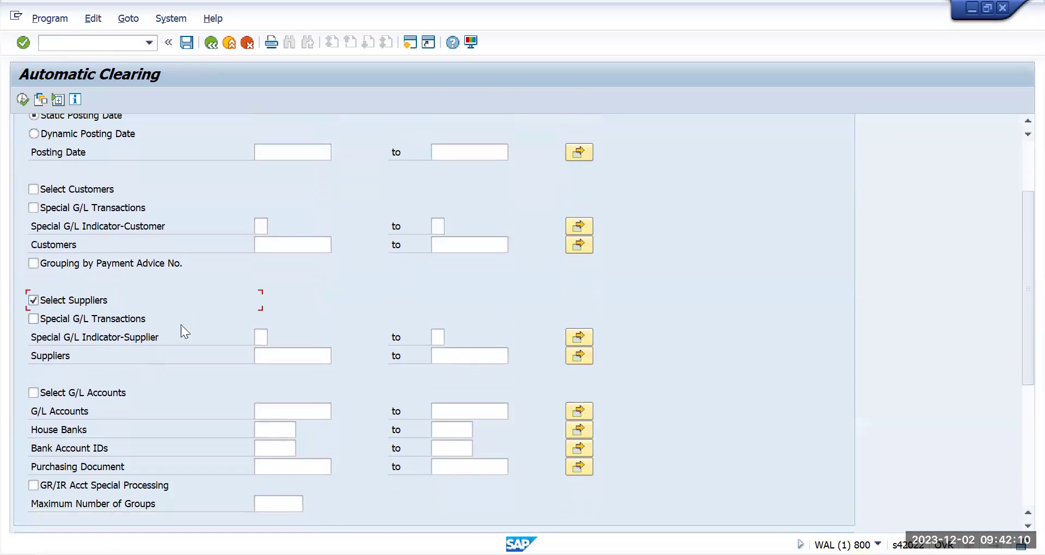
left_click(270, 355)
left_click(278, 370)
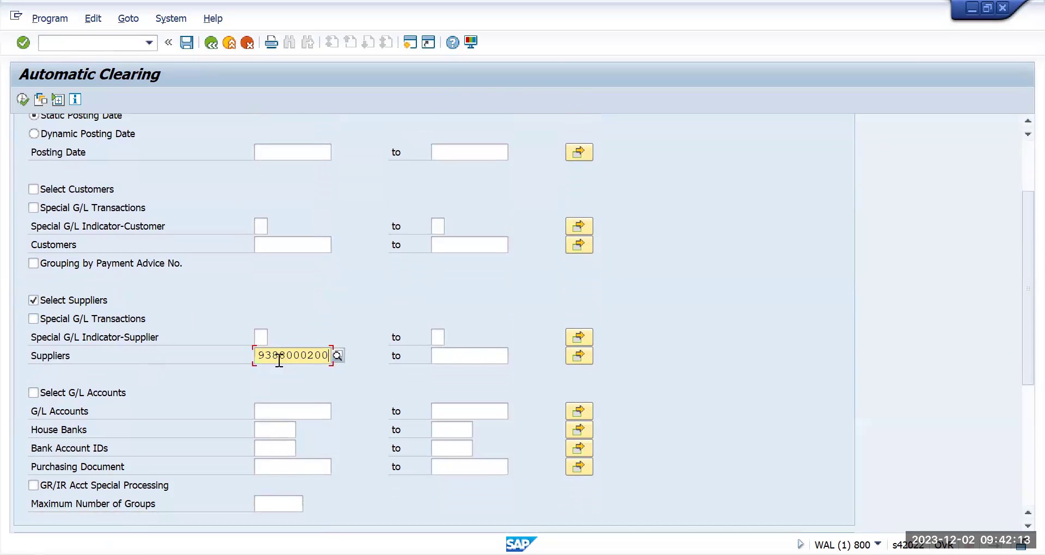
Check the posting parameters, execute the clearing as a test run, and return to the selection screen
scroll(221, 340, "down", 4)
scroll(221, 339, "down", 6)
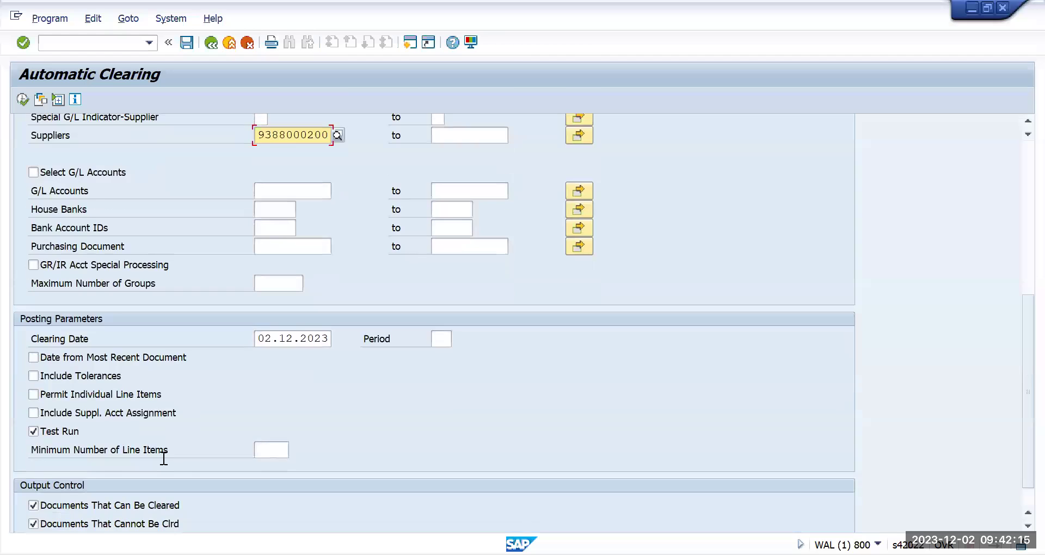
left_click(22, 100)
left_click(210, 42)
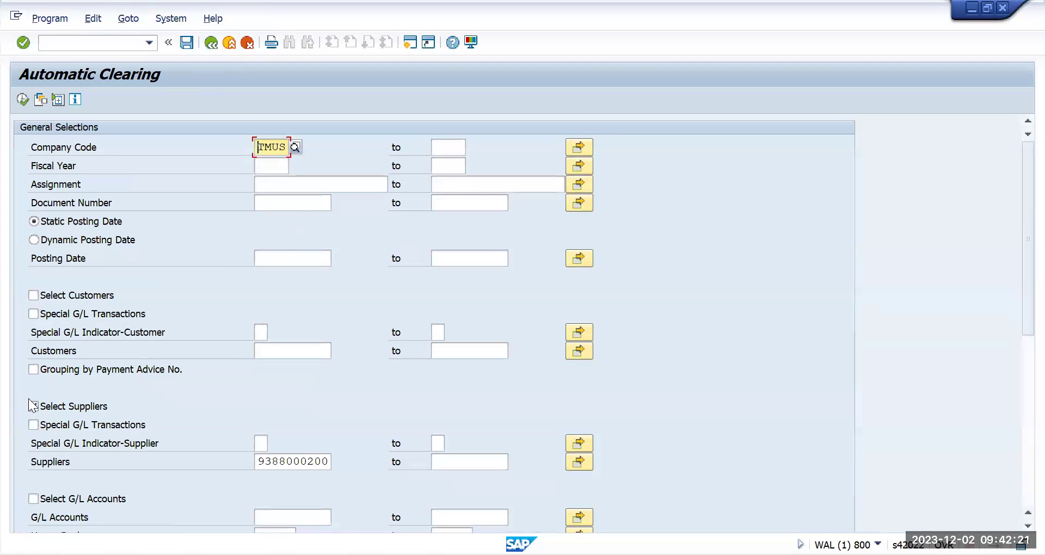
Turn off Test Run and execute the automatic clearing for the vendor as a production run
scroll(79, 404, "down", 5)
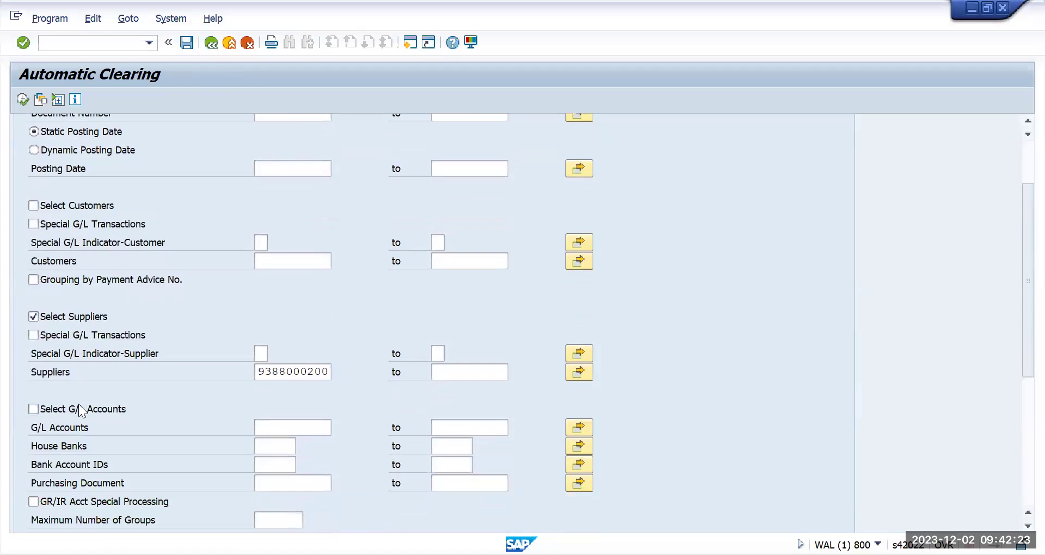
scroll(78, 403, "down", 2)
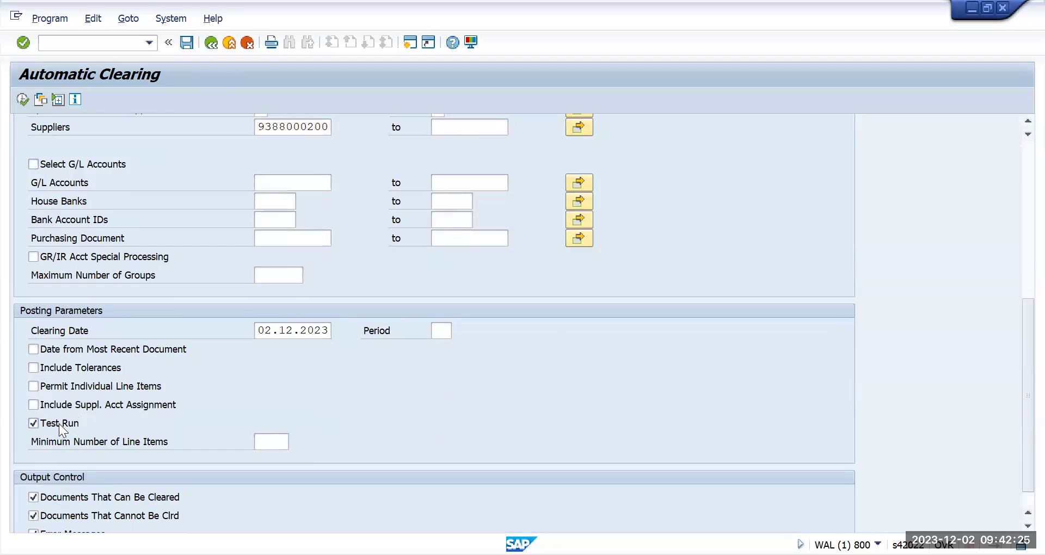
left_click(32, 424)
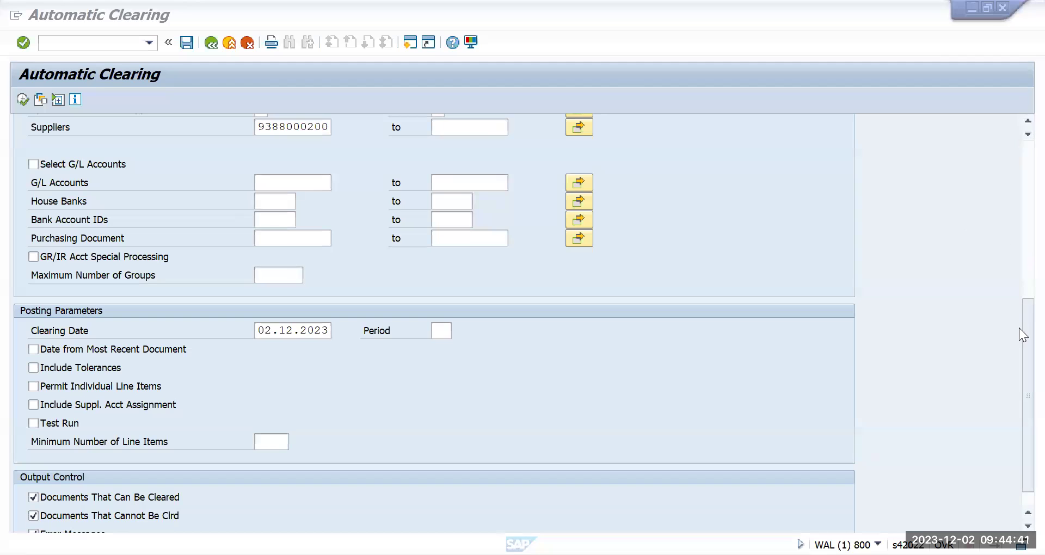
scroll(816, 351, "down", 1)
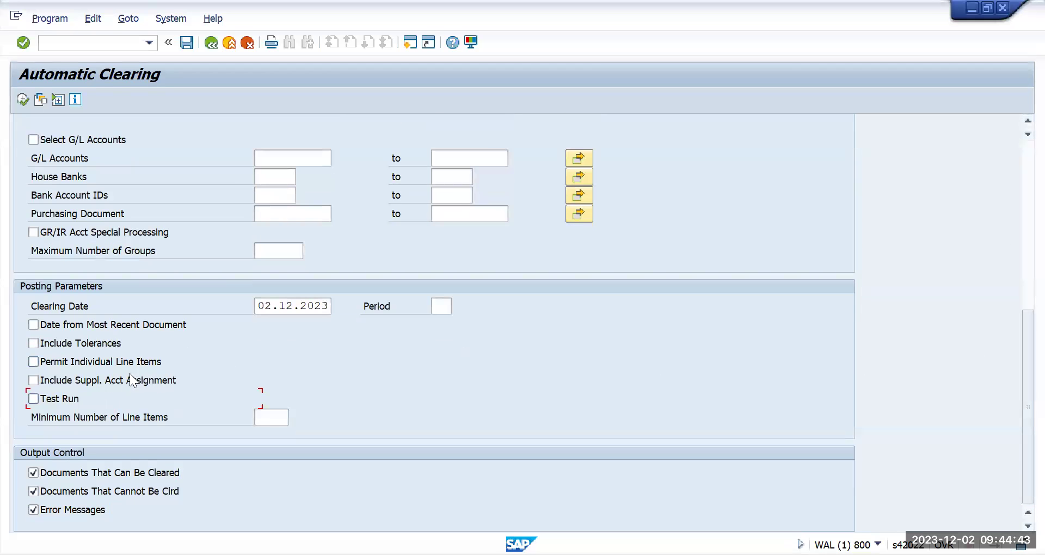
left_click(22, 100)
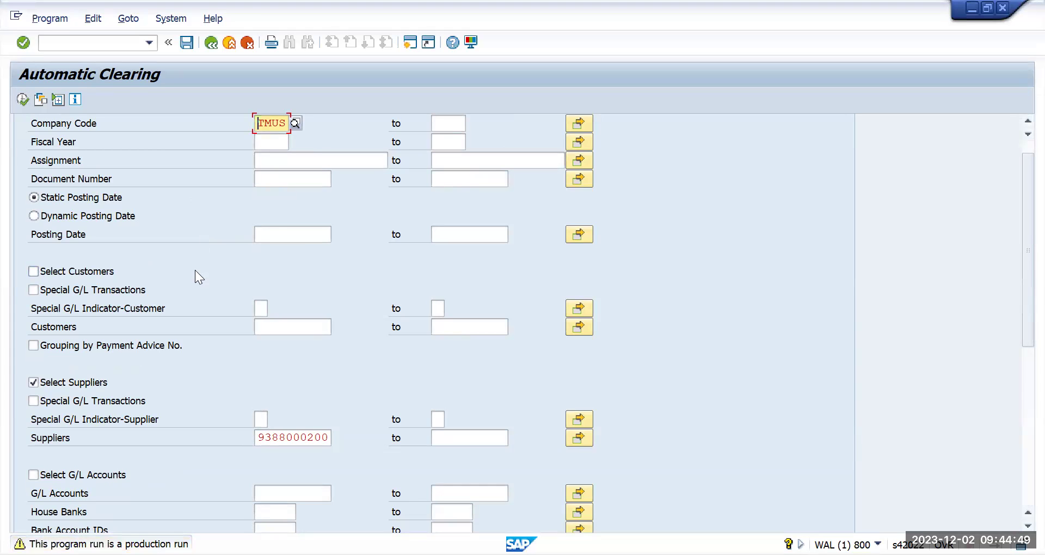
key("Return")
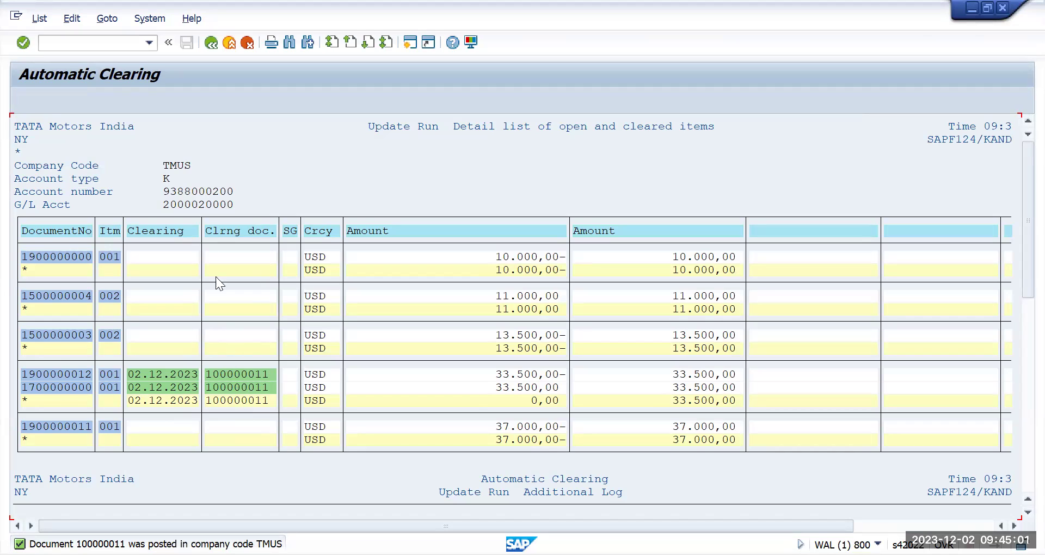
Open FBL1N, display the vendor's open items in TMUS after the clearing run, and return to the selection screen
left_click(77, 43)
type("/nfbl1n")
key("Return")
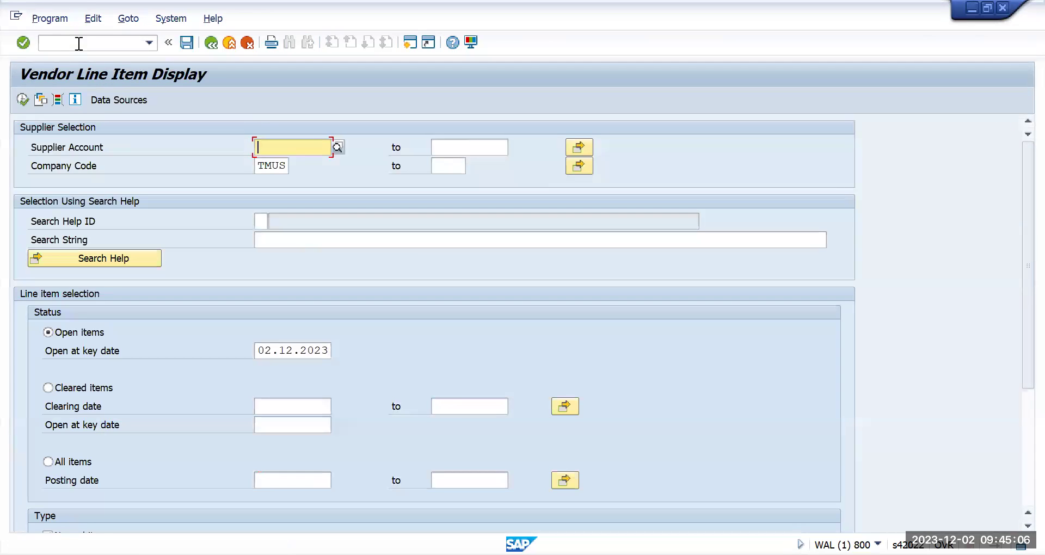
left_click(22, 100)
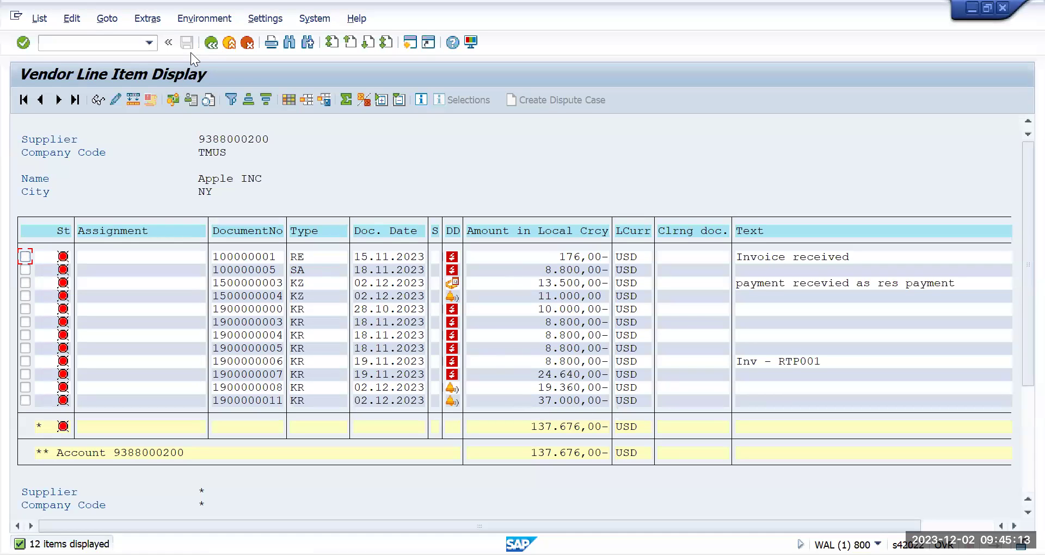
left_click(210, 42)
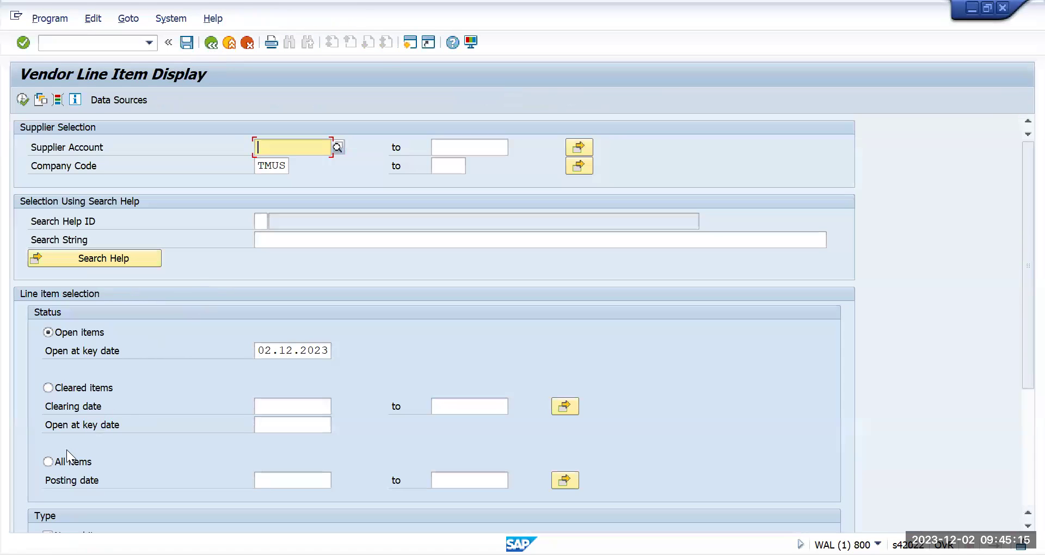
Display all vendor items for TMUS and check the credit memo among the cleared items
left_click(71, 462)
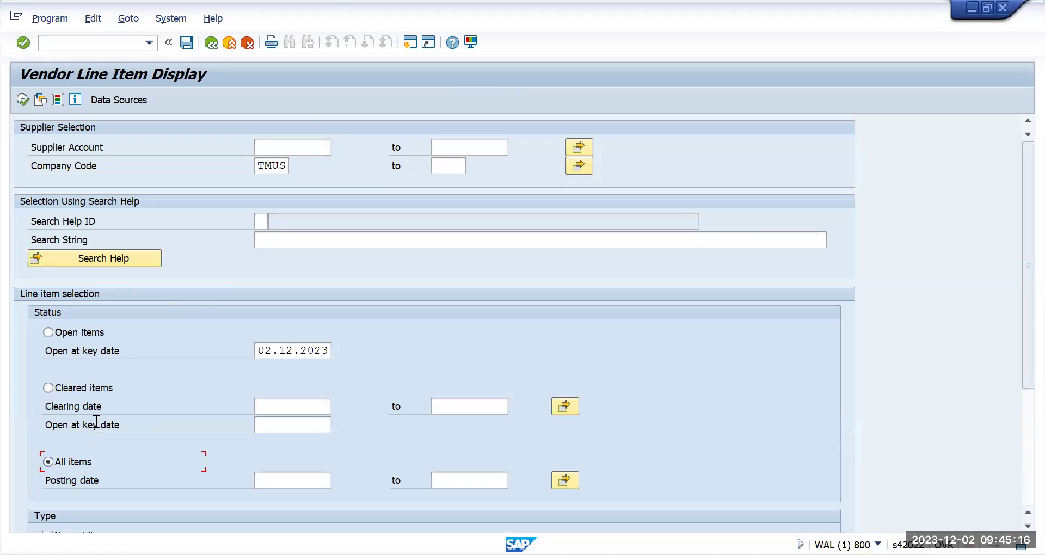
left_click(23, 100)
scroll(215, 309, "down", 3)
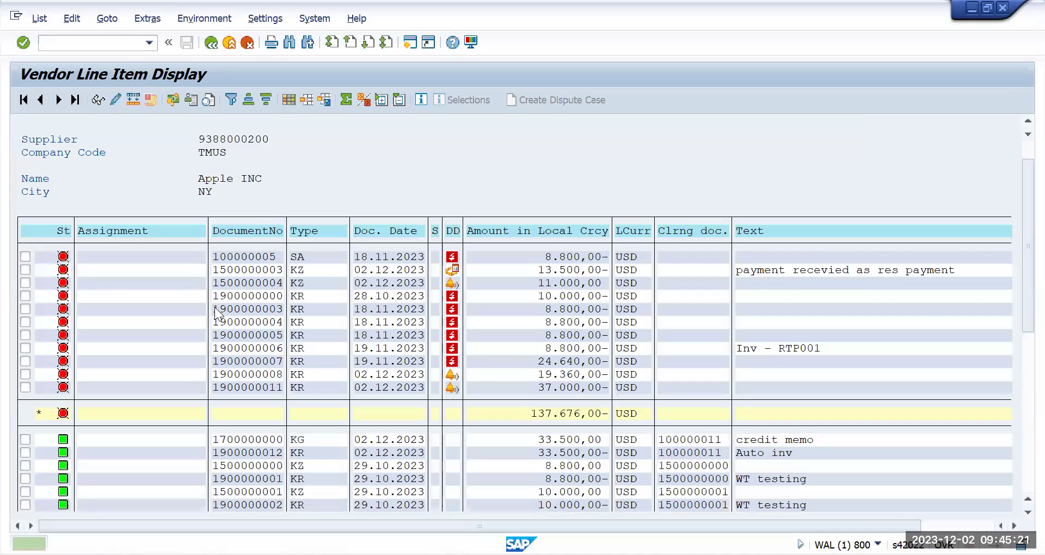
scroll(217, 313, "down", 2)
left_click(539, 388)
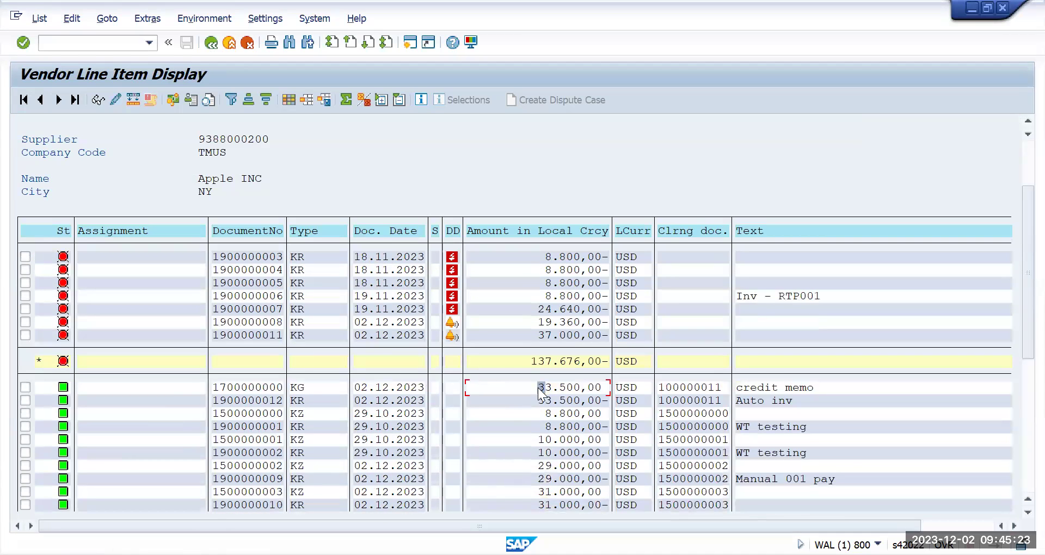